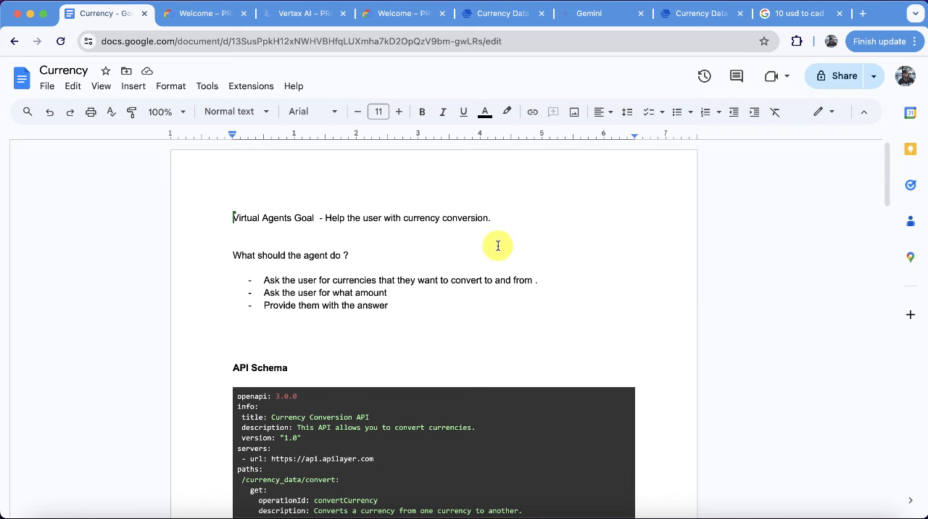
Switch to the Google Cloud console, search for "agent builder" and open Agent Builder.
{"action": "left_click", "coordinate": [395, 13]}
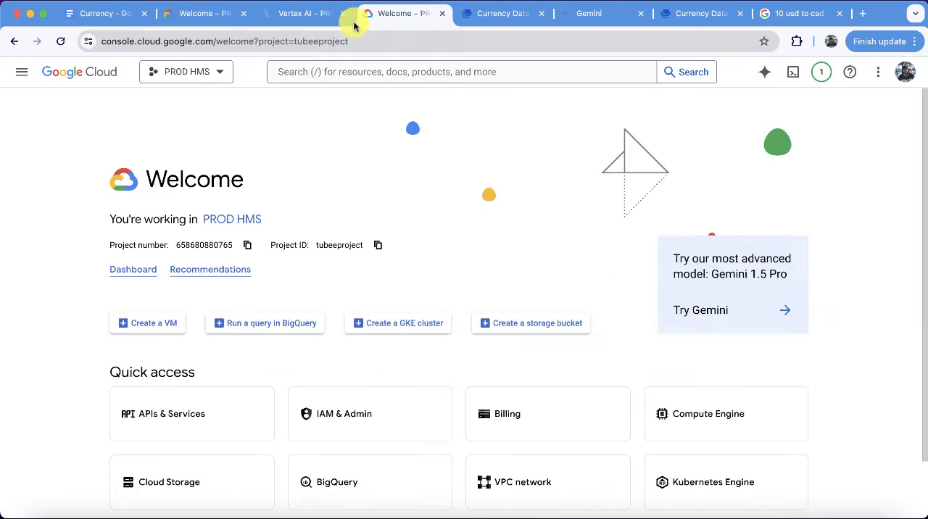
{"action": "left_click", "coordinate": [341, 72]}
{"action": "type", "text": "agen"}
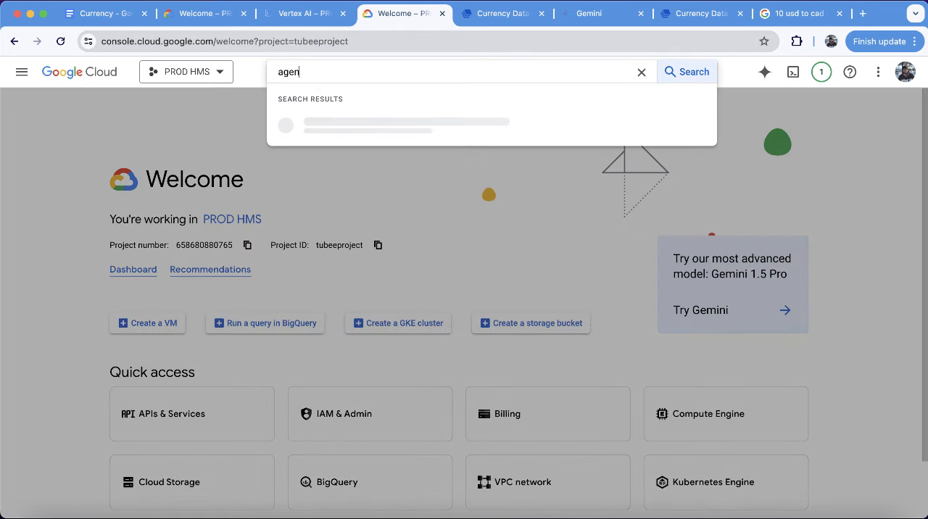
{"action": "type", "text": "t buil"}
{"action": "key", "text": "BackSpace"}
{"action": "type", "text": "ilder"}
{"action": "left_click", "coordinate": [335, 123]}
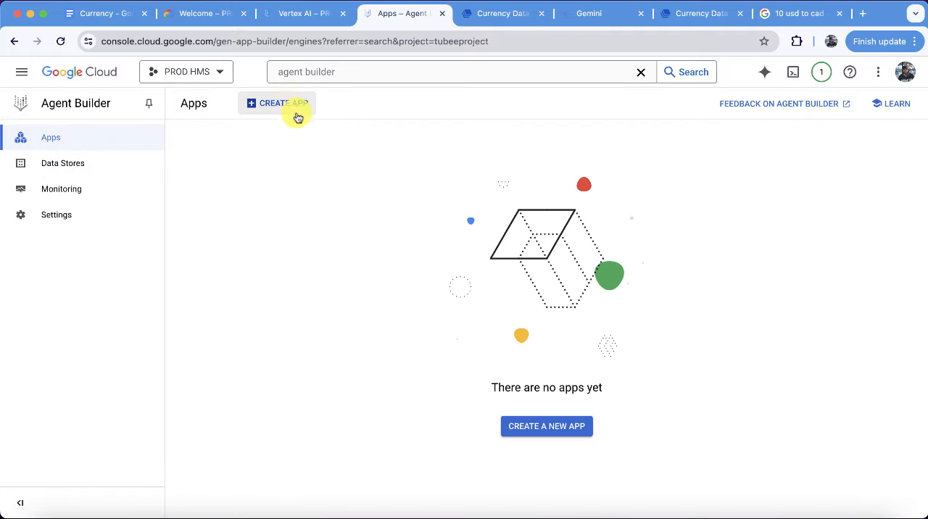
Start creating a new app and choose the Agent (preview) app type.
{"action": "left_click", "coordinate": [282, 103]}
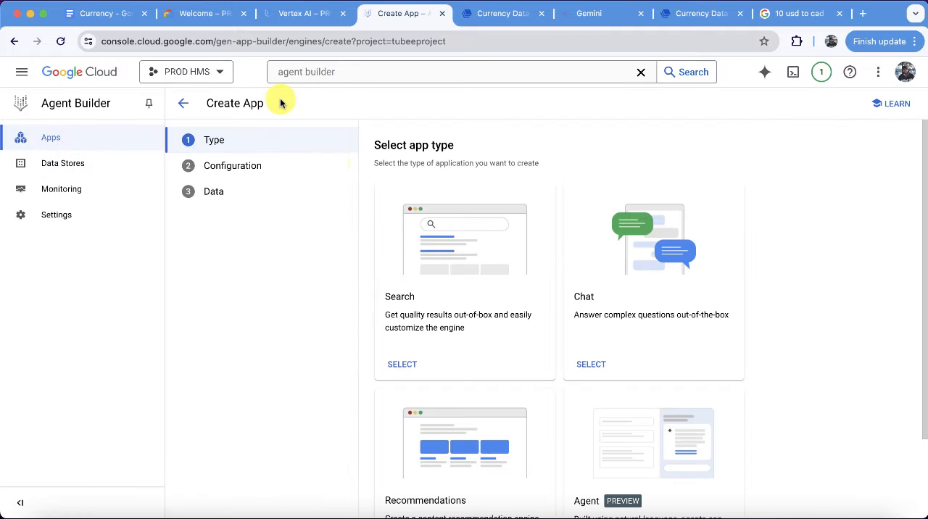
{"action": "scroll", "coordinate": [581, 408], "scroll_direction": "down", "scroll_amount": 1}
{"action": "scroll", "coordinate": [584, 407], "scroll_direction": "down", "scroll_amount": 1}
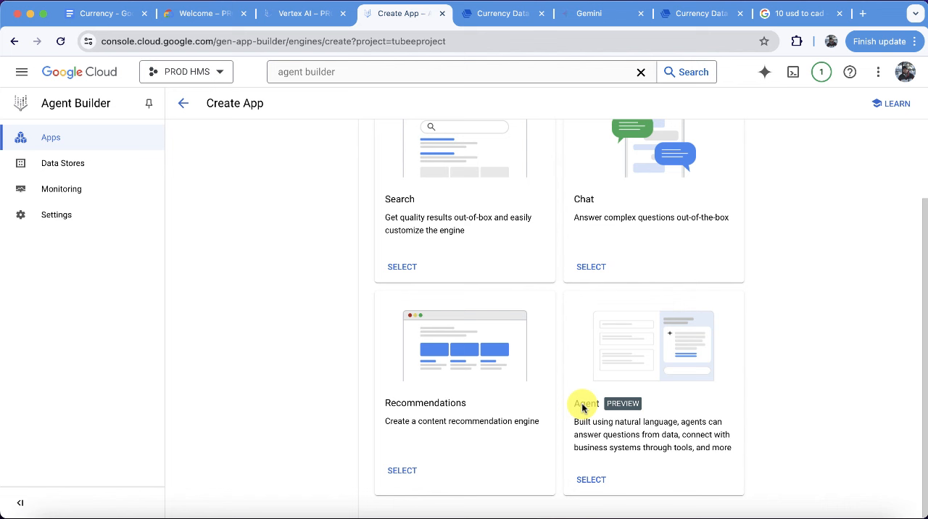
{"action": "left_click", "coordinate": [590, 481]}
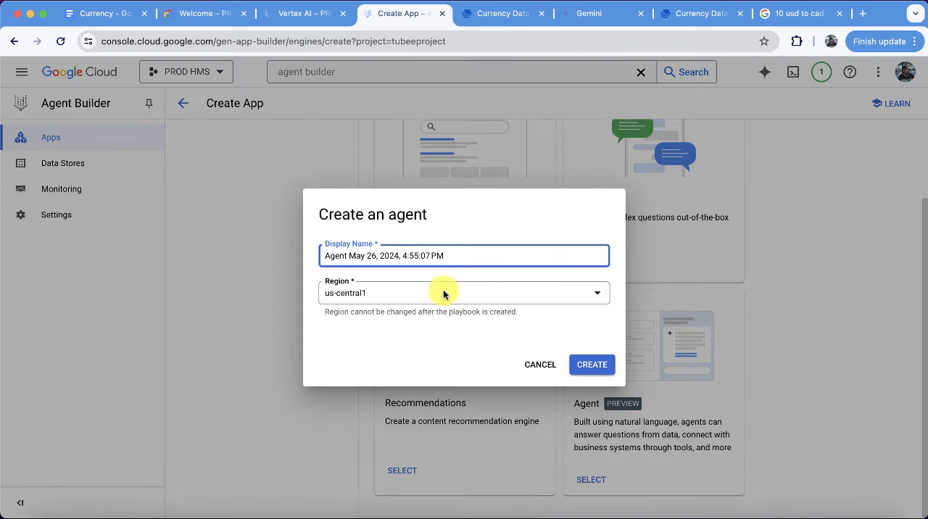
Create the agent app with the display name "Currency Agent May 26, 2024" in region us-central1.
{"action": "left_click_drag", "start_coordinate": [403, 255], "coordinate": [534, 256]}
{"action": "key", "text": "BackSpace"}
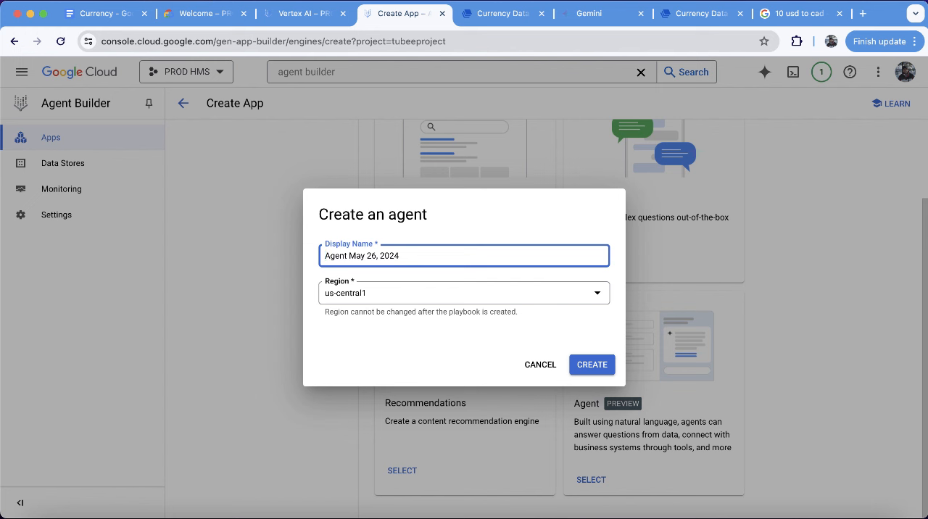
{"action": "type", "text": "Currency"}
{"action": "left_click", "coordinate": [593, 367]}
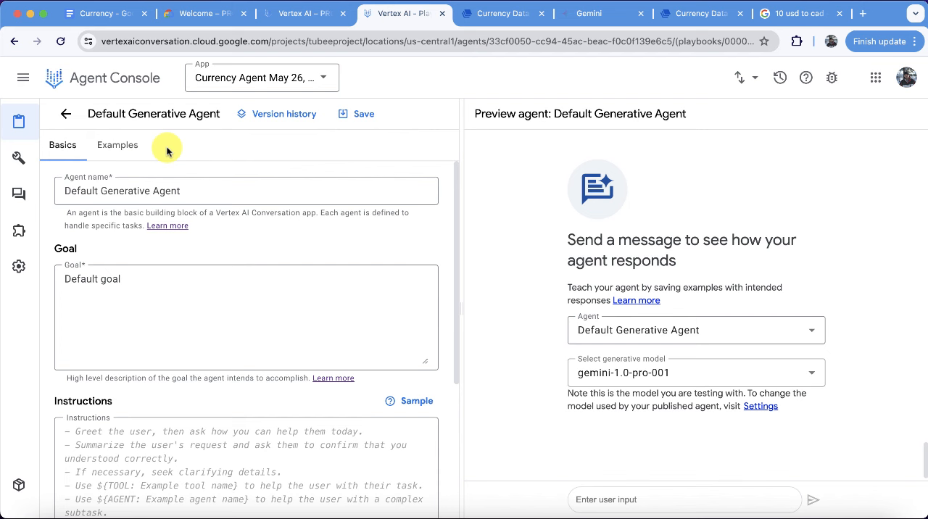
Start a new agent from the app's agents list and name it "Currency Agent".
{"action": "left_click", "coordinate": [65, 114]}
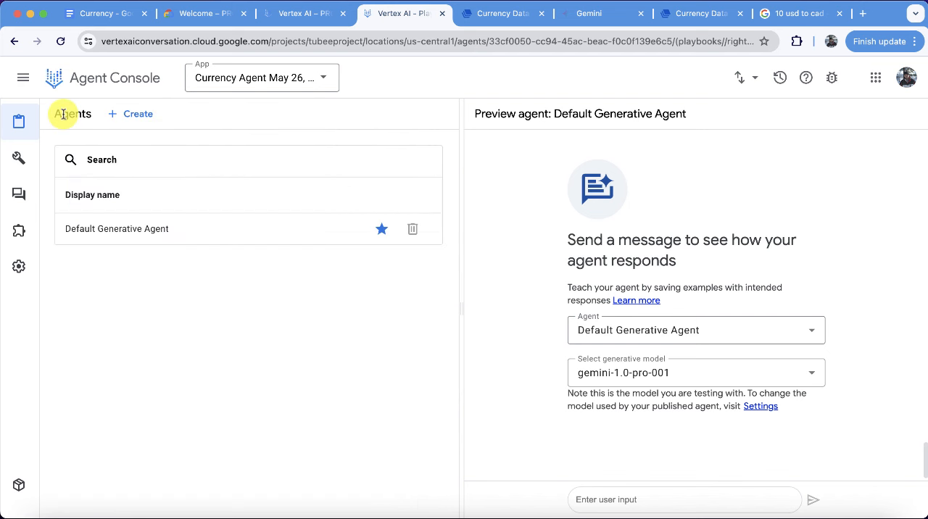
{"action": "left_click", "coordinate": [146, 116]}
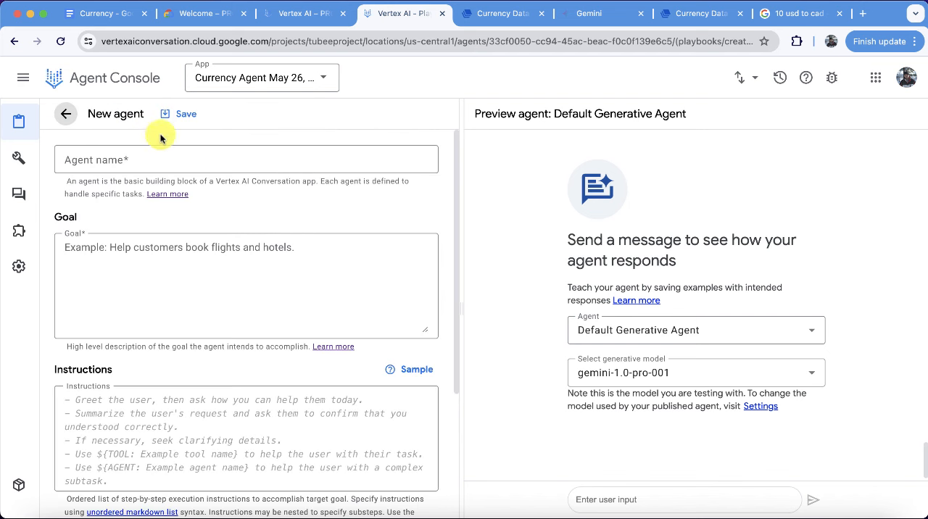
{"action": "left_click", "coordinate": [148, 159]}
{"action": "type", "text": "Cr"}
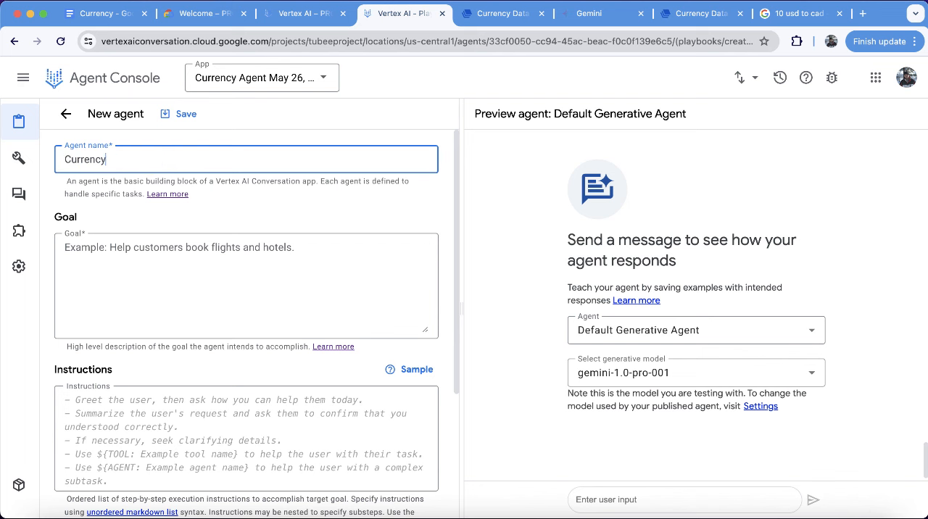
Copy "Help the user with currency conversion." from the Currency Google Doc into the new agent's goal.
{"action": "left_click", "coordinate": [155, 253]}
{"action": "left_click", "coordinate": [123, 16]}
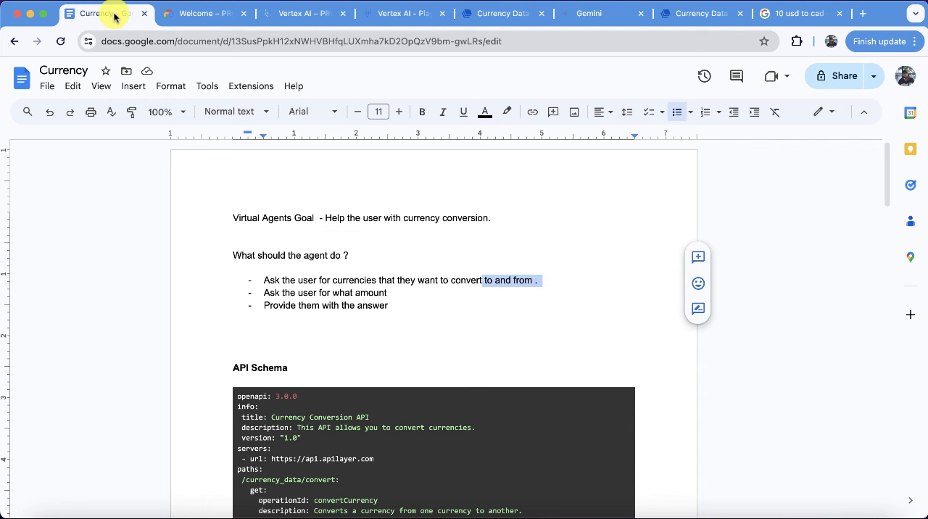
{"action": "left_click", "coordinate": [383, 266]}
{"action": "left_click_drag", "start_coordinate": [324, 219], "coordinate": [516, 218]}
{"action": "key", "text": "super+c"}
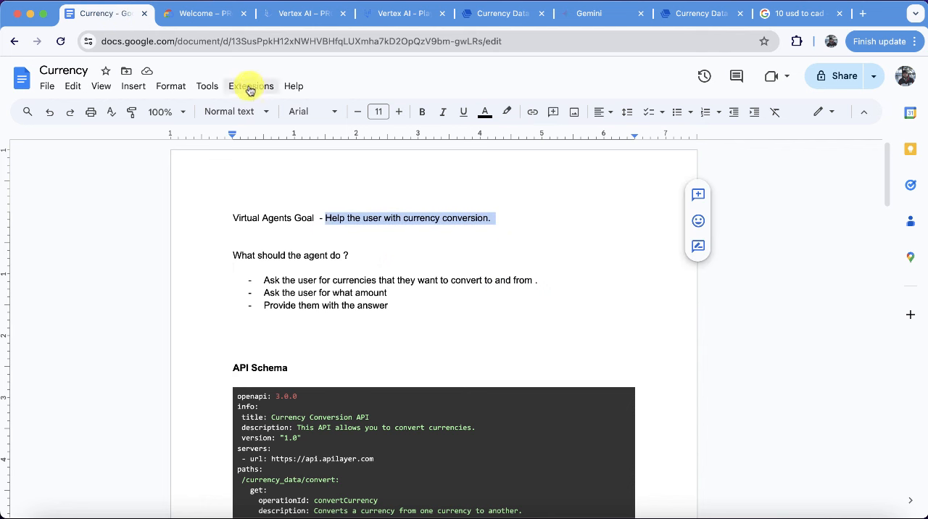
{"action": "left_click", "coordinate": [403, 14]}
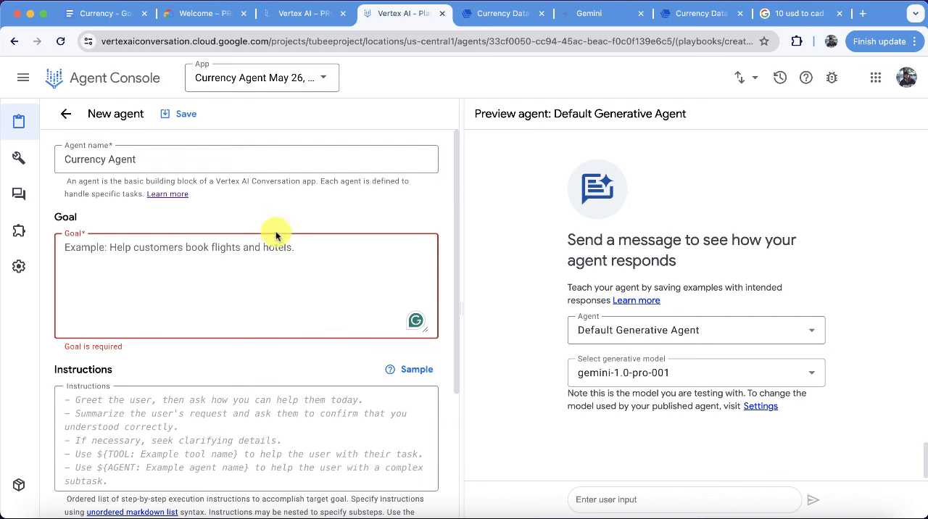
{"action": "key", "text": "super+v"}
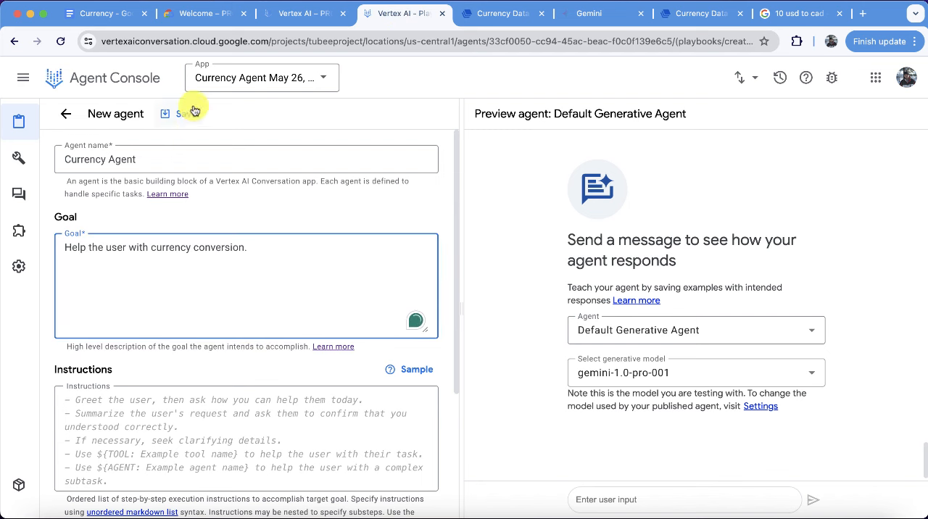
Copy the three bullets under "What should the agent do ?" from the Currency document into the agent's instructions and save the agent.
{"action": "left_click", "coordinate": [116, 17]}
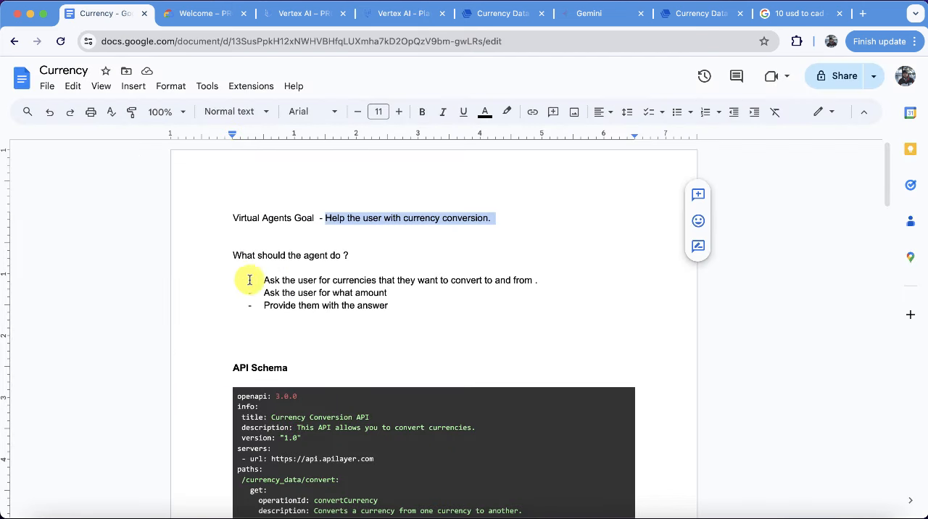
{"action": "left_click_drag", "start_coordinate": [250, 279], "coordinate": [431, 317]}
{"action": "key", "text": "super+c"}
{"action": "left_click", "coordinate": [398, 13]}
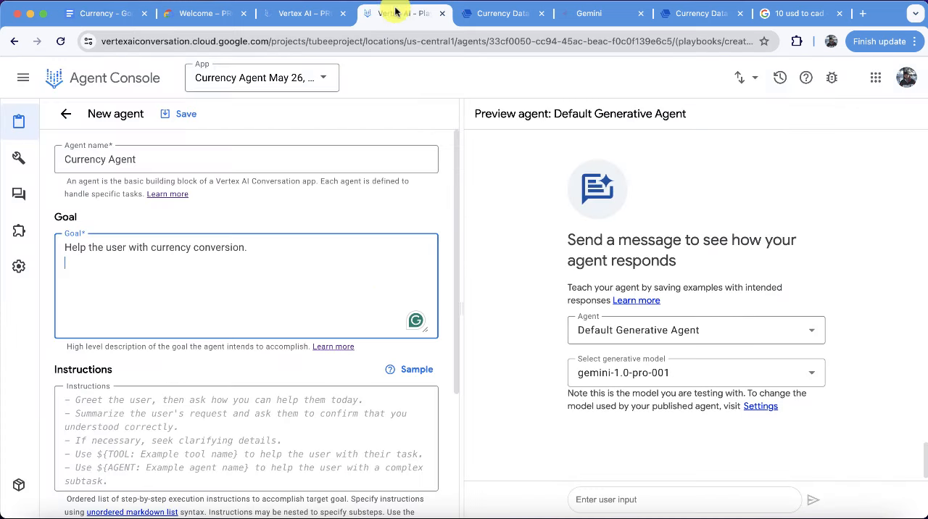
{"action": "left_click", "coordinate": [169, 399]}
{"action": "key", "text": "super+v"}
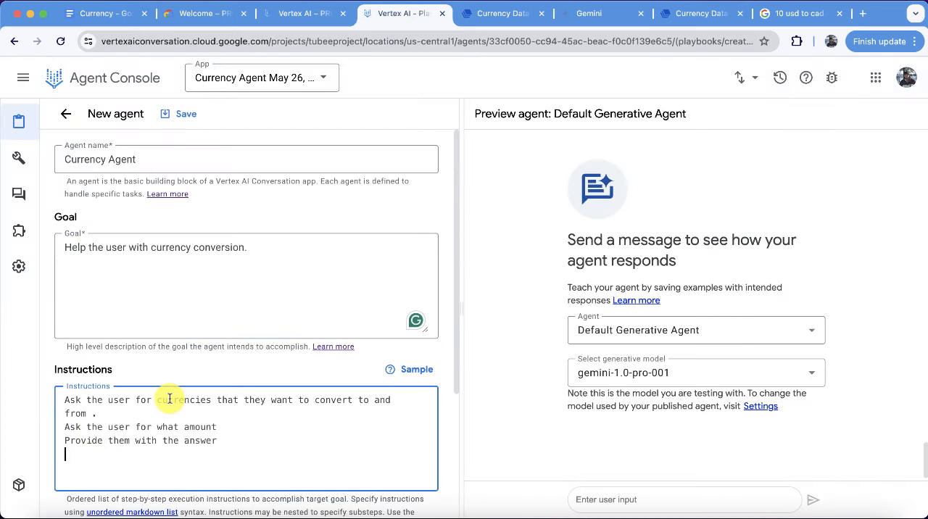
{"action": "left_click", "coordinate": [181, 114]}
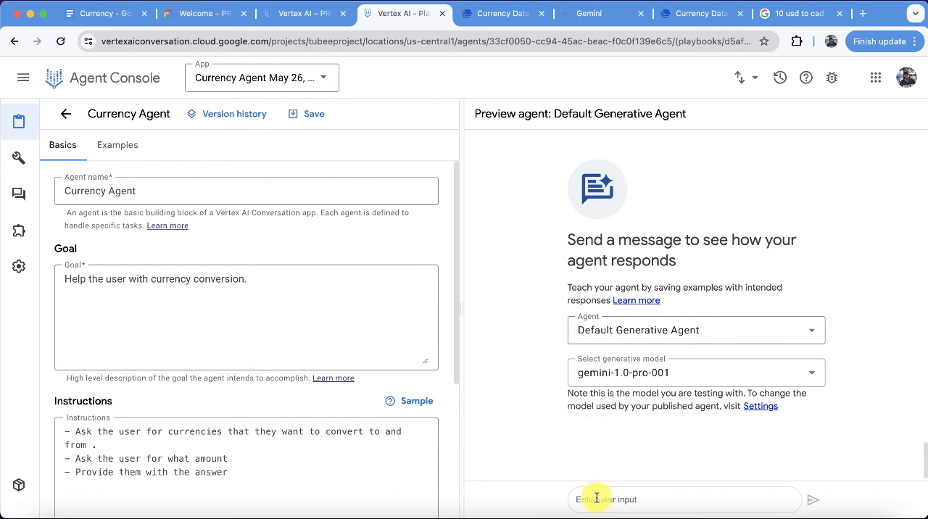
Set the preview to test the Currency Agent and send it the message "currency conversion".
{"action": "left_click", "coordinate": [668, 330]}
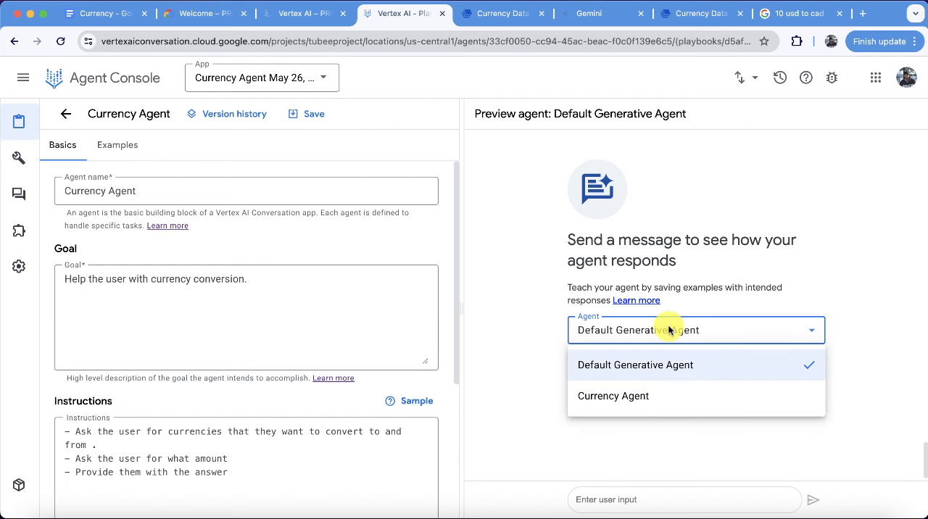
{"action": "left_click", "coordinate": [644, 393]}
{"action": "left_click", "coordinate": [609, 500]}
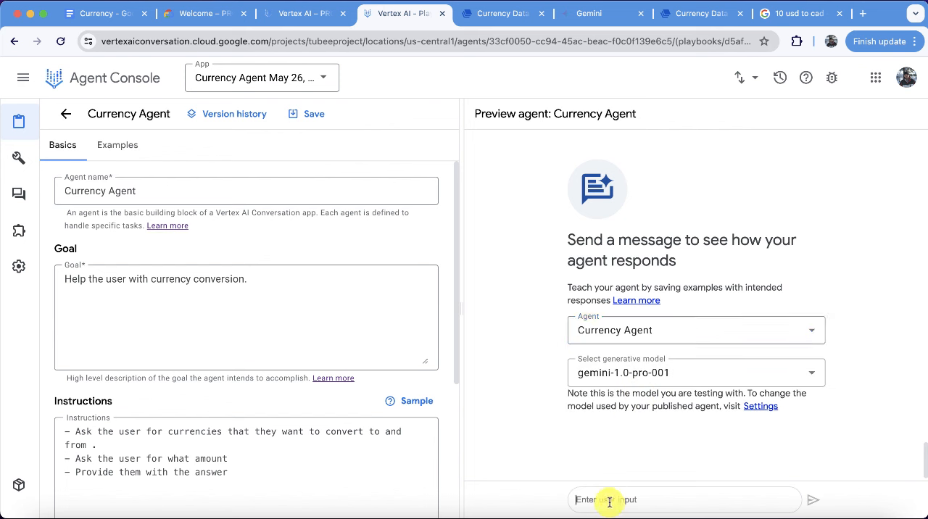
{"action": "type", "text": "cur"}
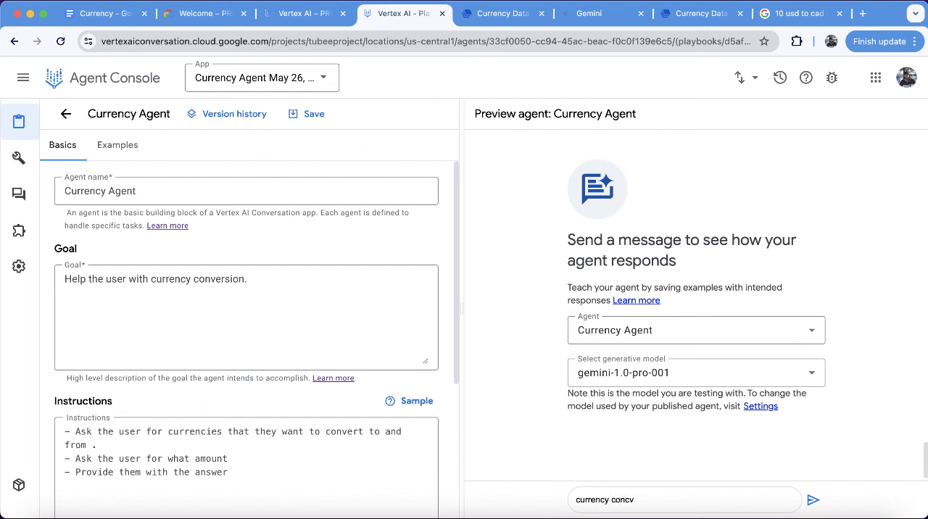
{"action": "type", "text": "rency conversion"}
{"action": "key", "text": "Return"}
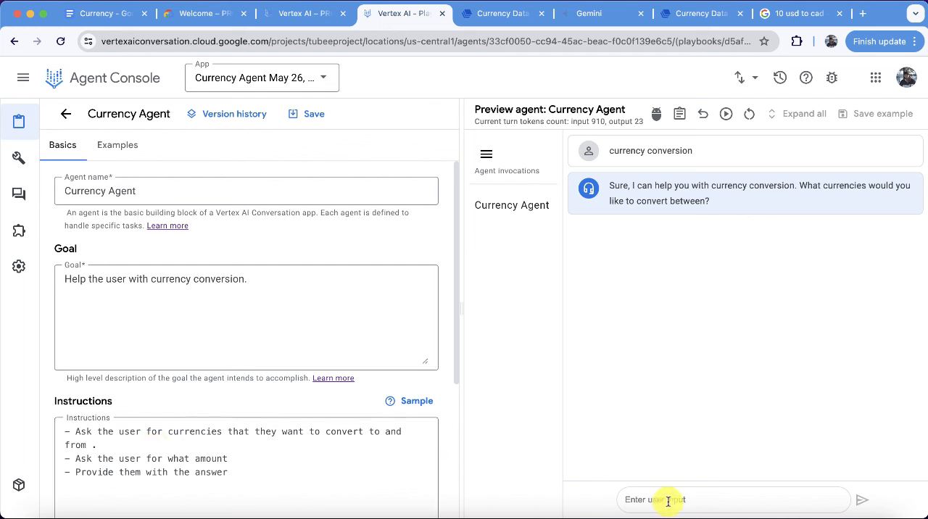
Answer the agent's questions in the preview chat with "usd to cad" and the amount 10.
{"action": "type", "text": "usd to cad"}
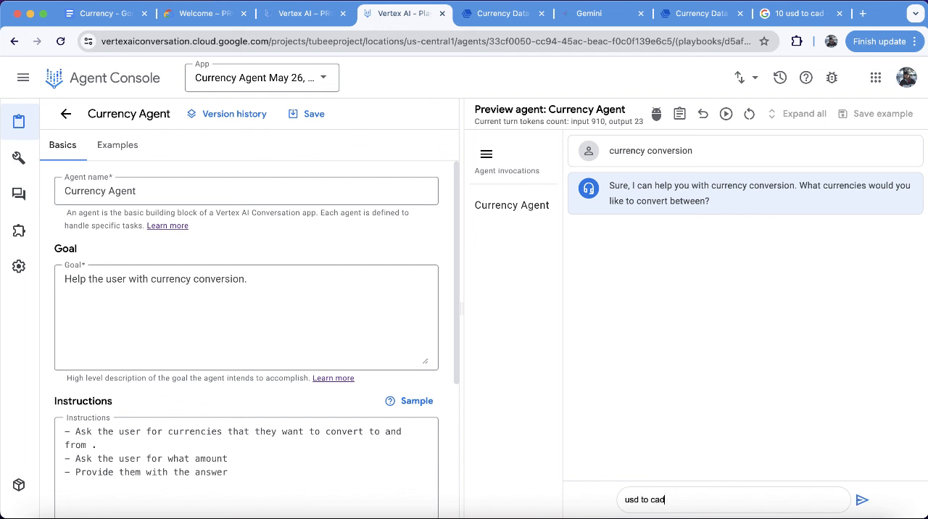
{"action": "key", "text": "Return"}
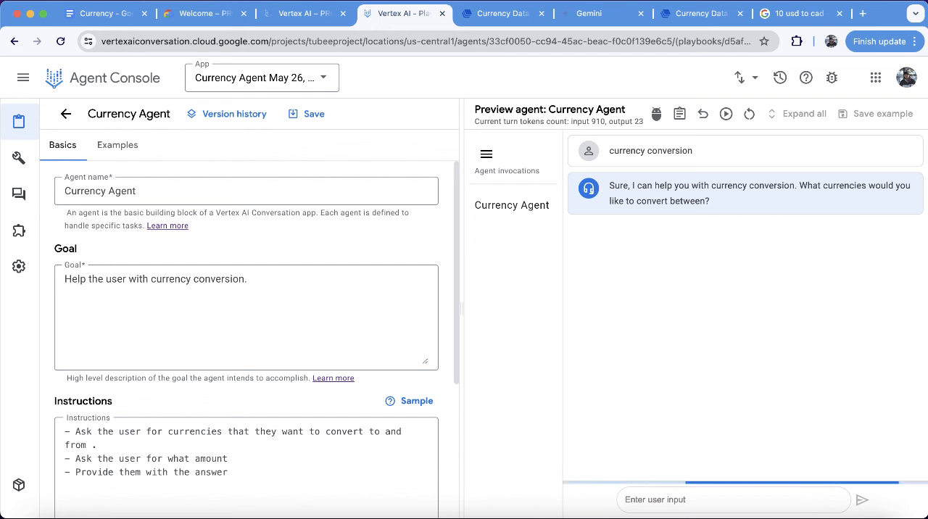
{"action": "type", "text": "10"}
{"action": "key", "text": "Return"}
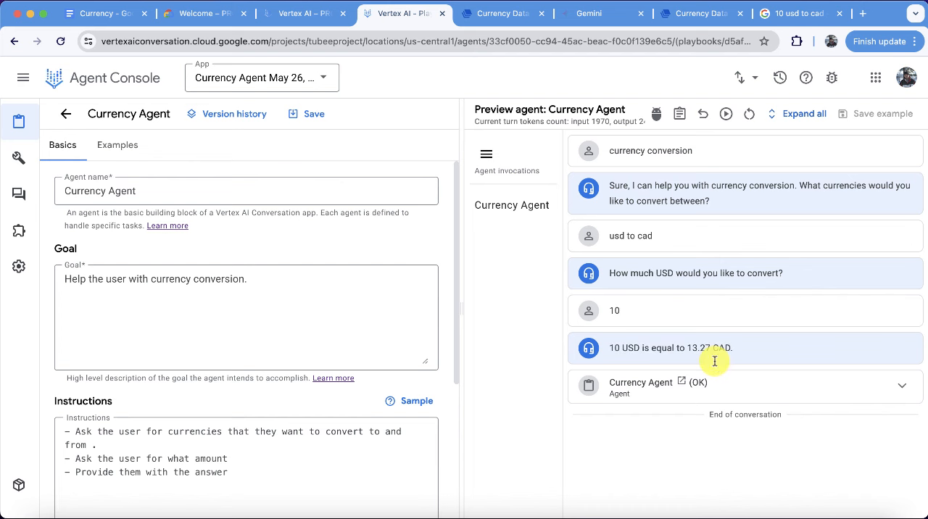
Compare the agent's converted amount with Google's "10 usd to cad" result and return to the Agent Console.
{"action": "left_click", "coordinate": [796, 20]}
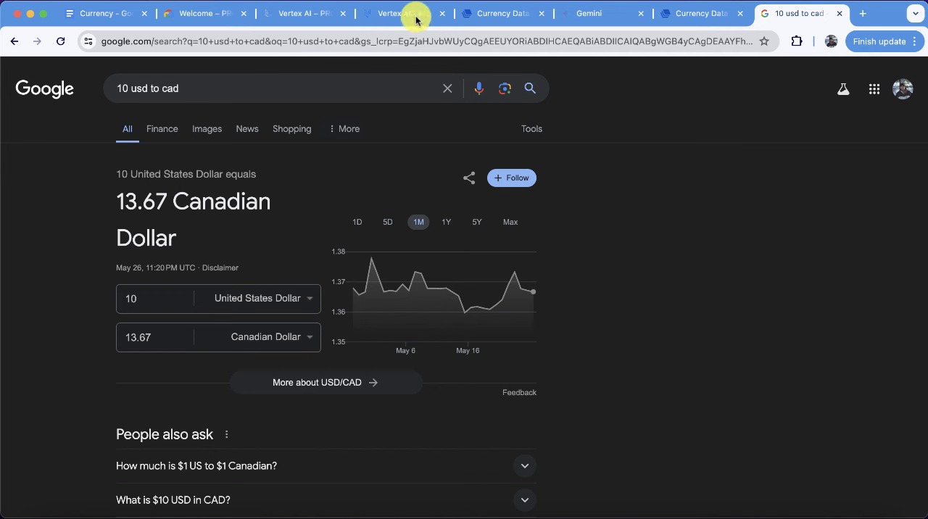
{"action": "left_click", "coordinate": [321, 15]}
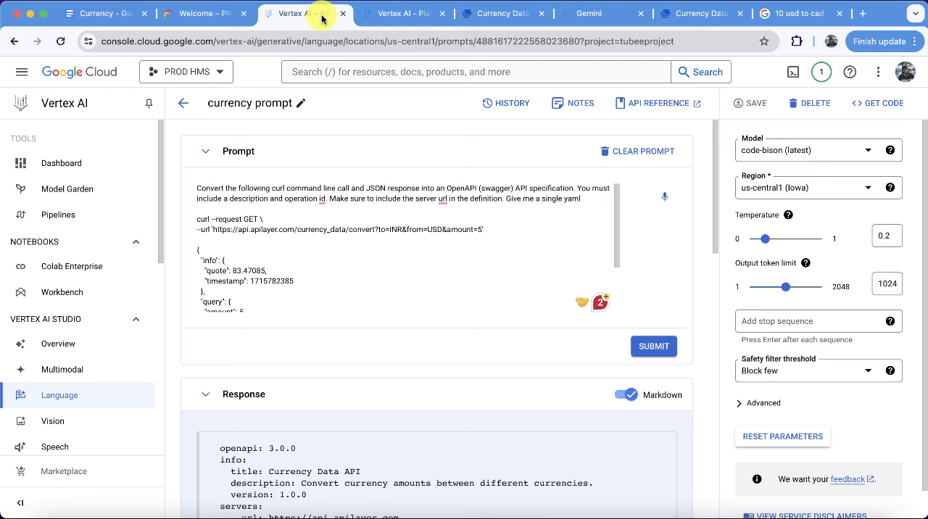
{"action": "left_click", "coordinate": [384, 15]}
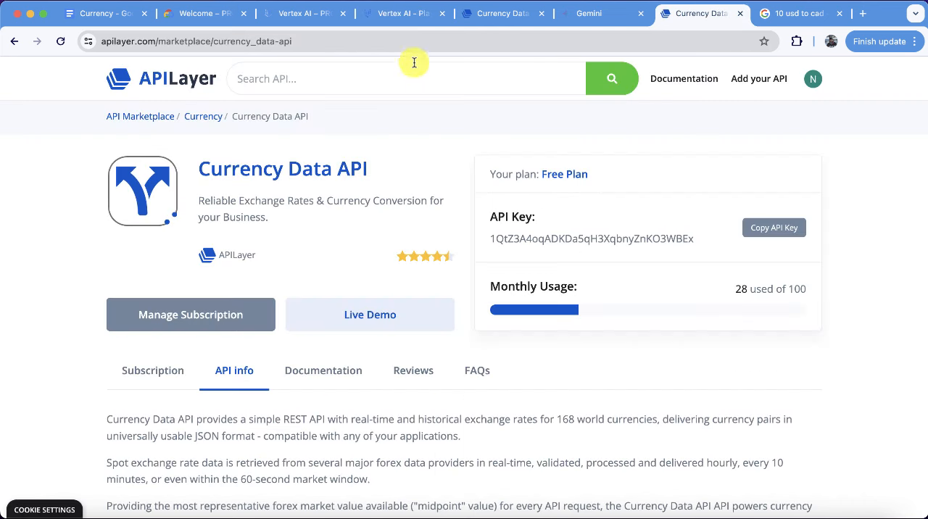
Search the APILayer marketplace for "currency data" and open the Currency Data API page.
{"action": "left_click", "coordinate": [394, 75]}
{"action": "type", "text": "c"}
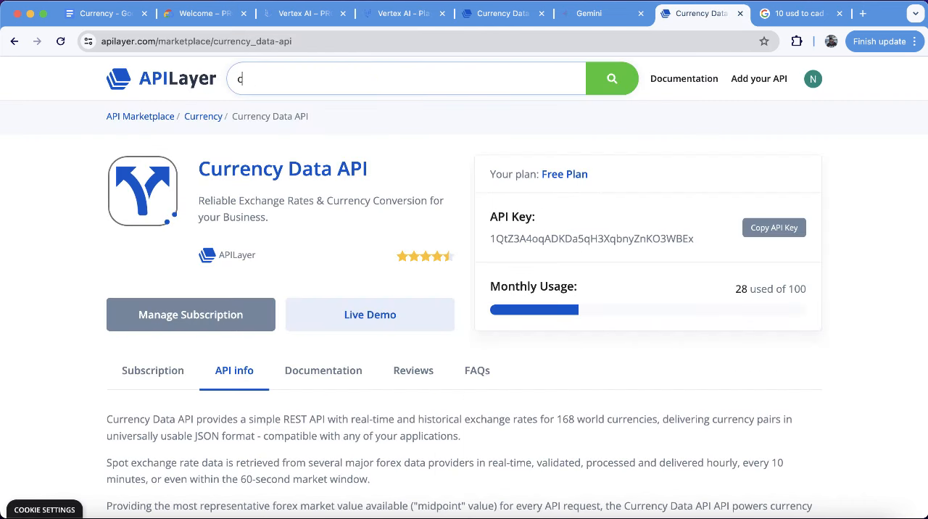
{"action": "type", "text": "urrency data"}
{"action": "key", "text": "Return"}
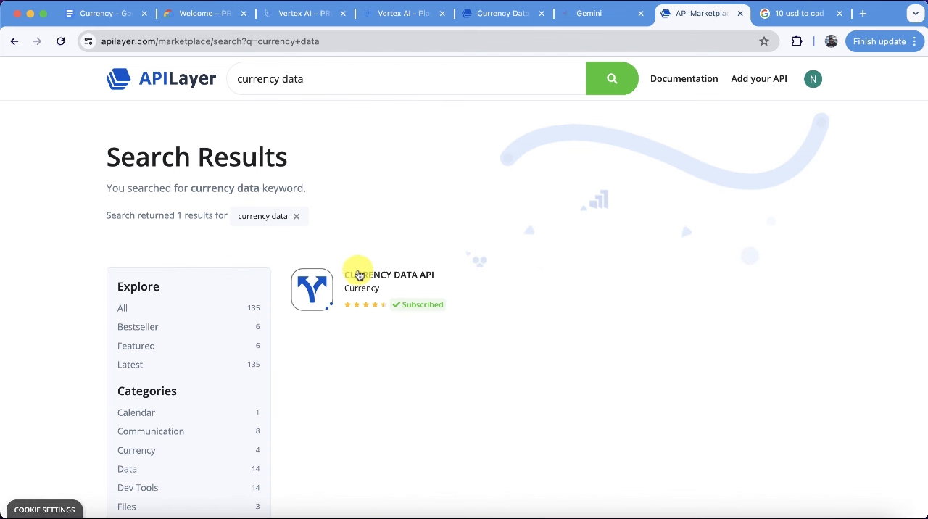
{"action": "left_click", "coordinate": [358, 276]}
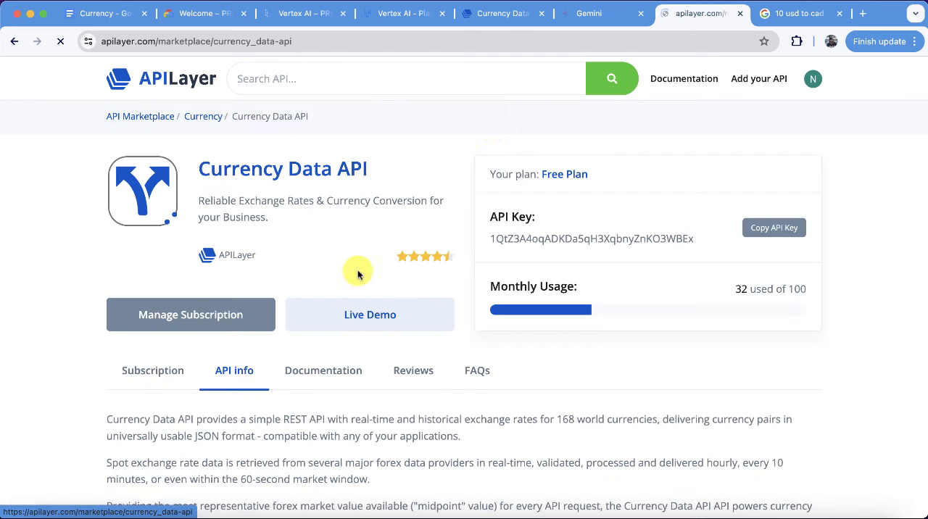
Run the GET /convert request in the Currency Data API Playground with amount 10, from usd, to cad.
{"action": "left_click", "coordinate": [500, 14]}
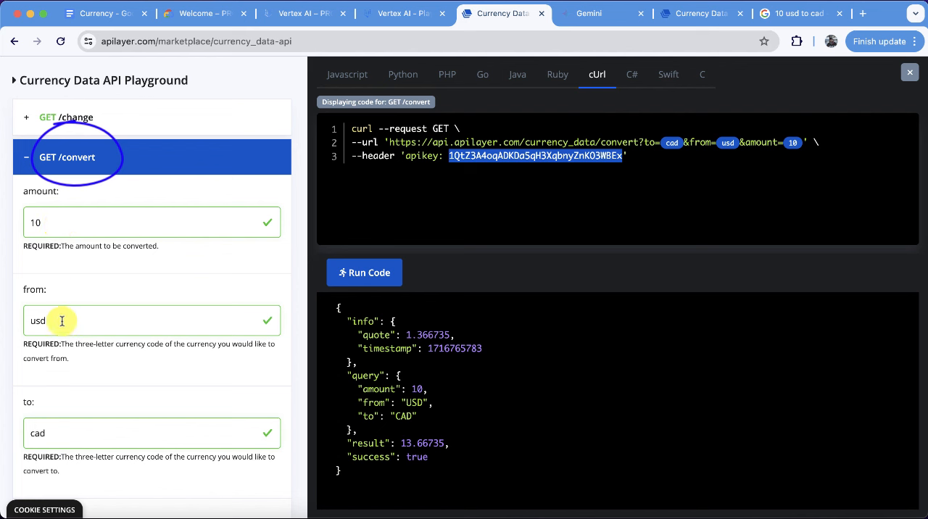
{"action": "left_click", "coordinate": [363, 273]}
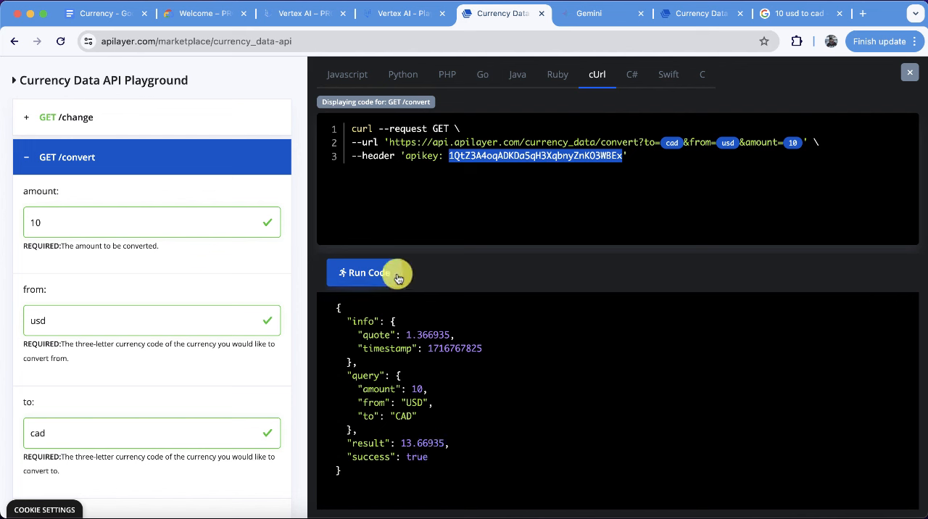
Return to the Agent Console and create a new OpenAPI tool named CurrencyTool.
{"action": "left_click", "coordinate": [397, 16]}
{"action": "mouse_move", "coordinate": [17, 181]}
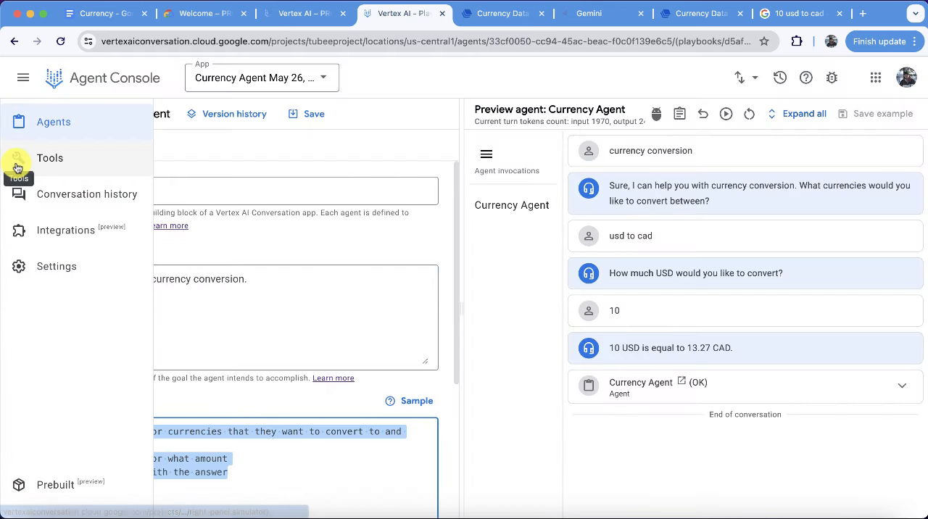
{"action": "left_click", "coordinate": [42, 163]}
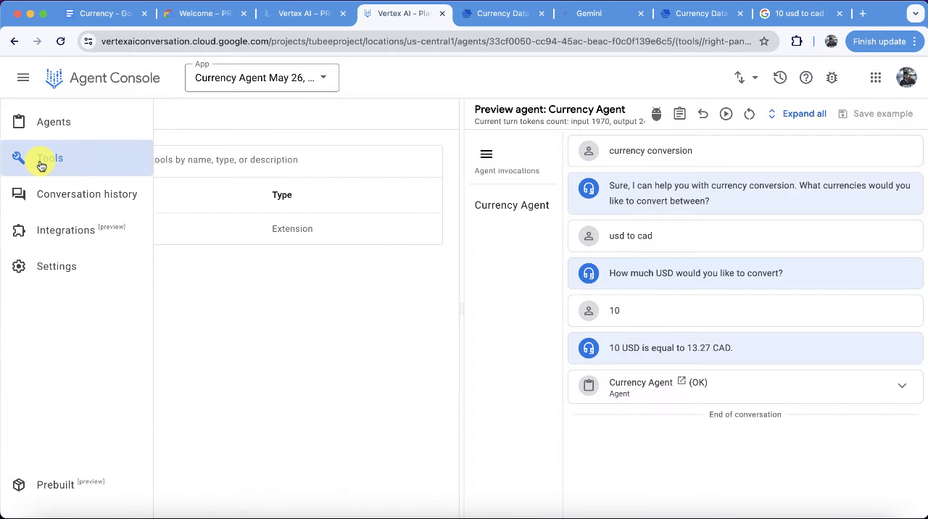
{"action": "left_click", "coordinate": [126, 115]}
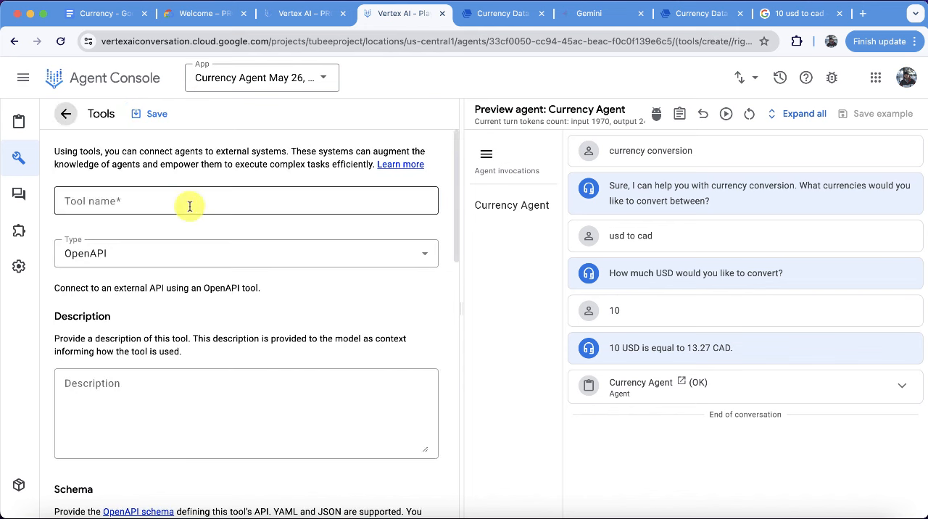
{"action": "left_click", "coordinate": [172, 201]}
{"action": "type", "text": "CurrencyTool"}
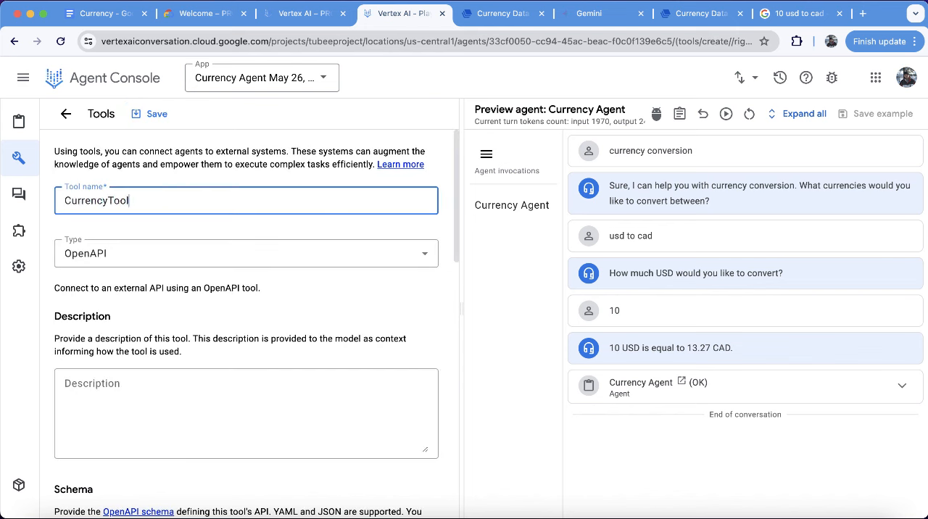
{"action": "key", "text": "Tab"}
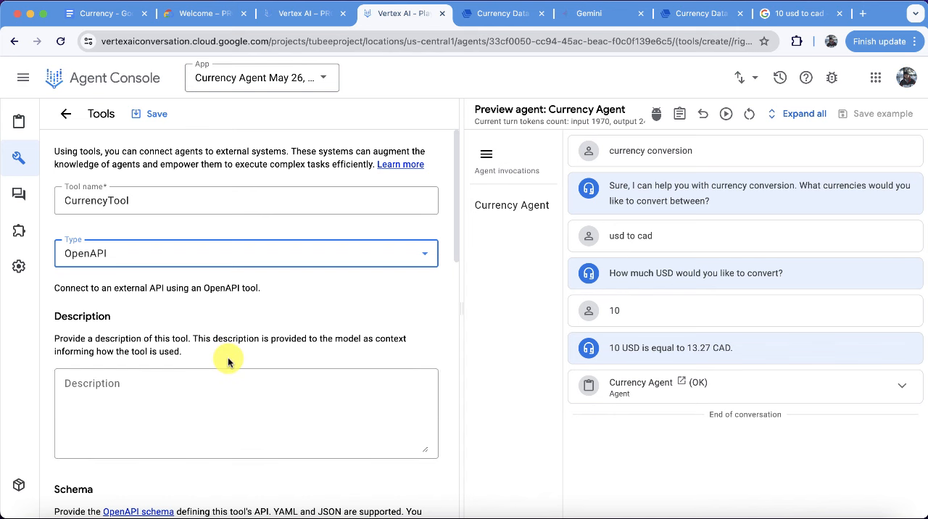
{"action": "scroll", "coordinate": [228, 361], "scroll_direction": "down", "scroll_amount": 3}
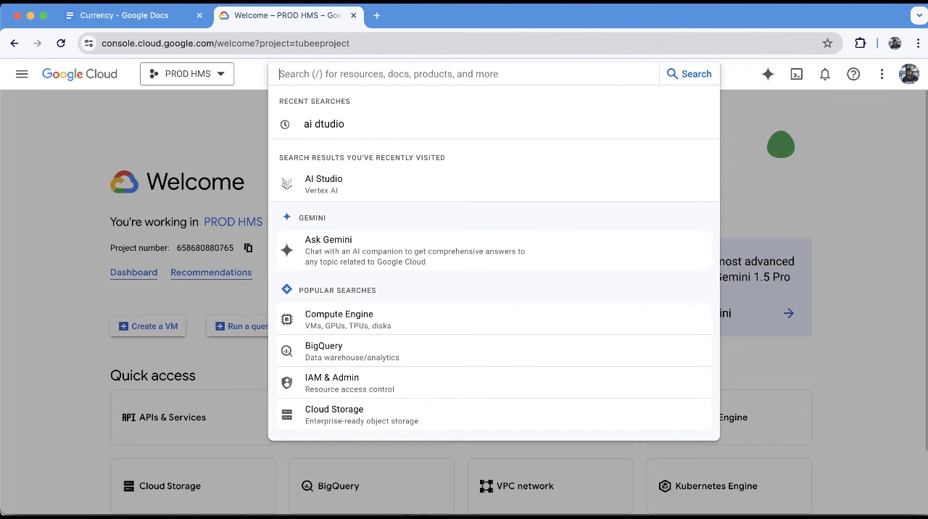
Find Vertex AI Studio by searching Google Cloud for "Ai studio" and start a new code prompt in its Language section.
{"action": "type", "text": "Ai studio"}
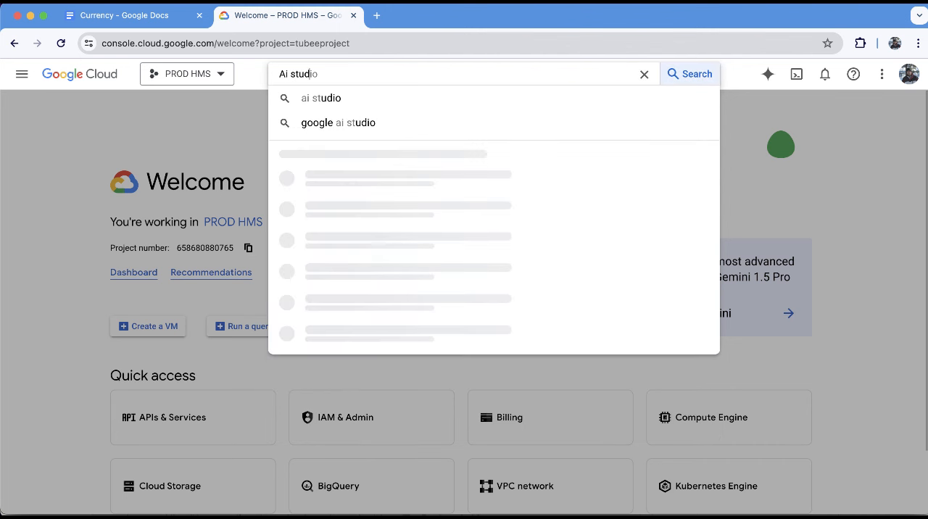
{"action": "key", "text": "Down"}
{"action": "key", "text": "Down"}
{"action": "key", "text": "Return"}
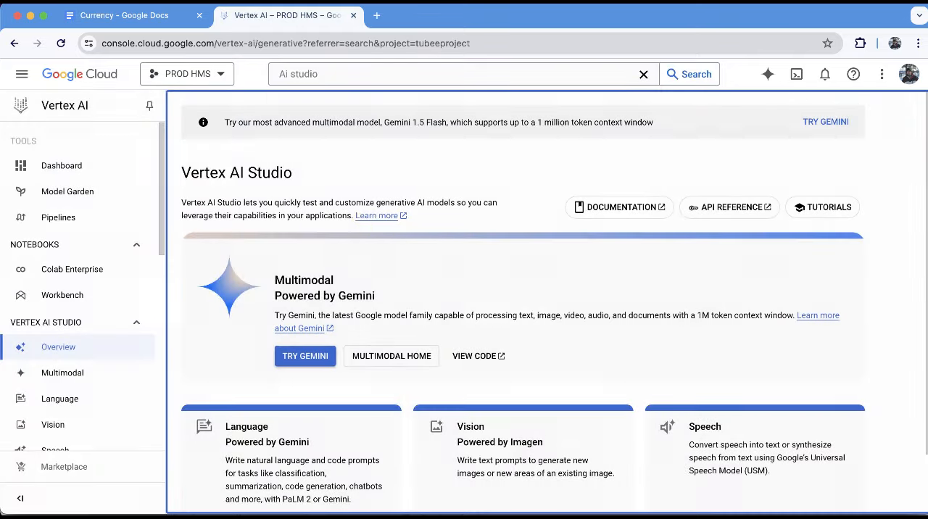
{"action": "left_click", "coordinate": [66, 398]}
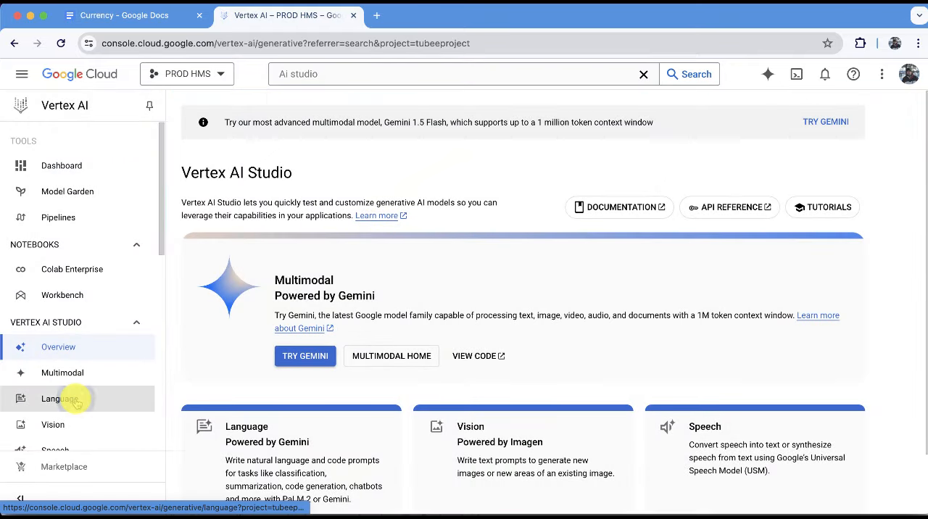
{"action": "left_click", "coordinate": [330, 292]}
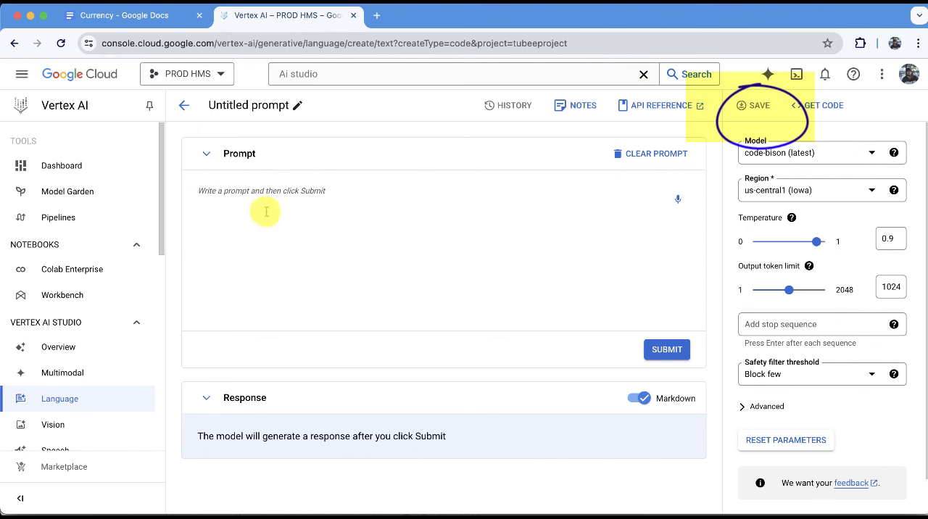
Open the saved "currency prompt" and review its instructions on including the server URL and returning a single YAML.
{"action": "left_click", "coordinate": [184, 106]}
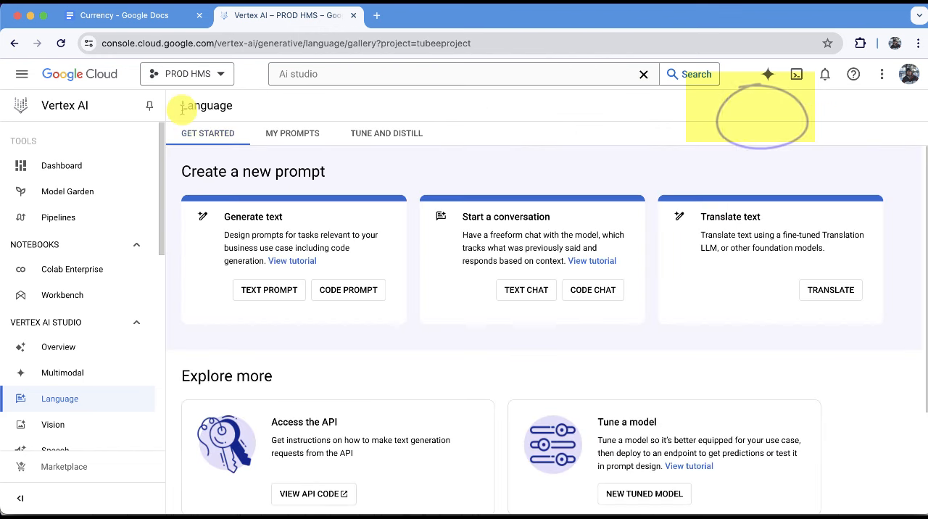
{"action": "left_click", "coordinate": [287, 133]}
{"action": "left_click", "coordinate": [229, 307]}
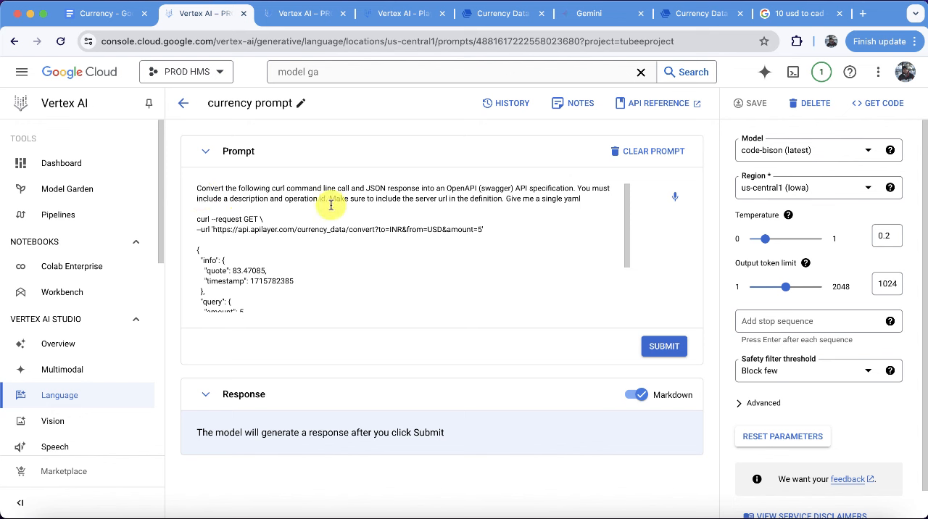
{"action": "left_click_drag", "start_coordinate": [330, 200], "coordinate": [598, 207]}
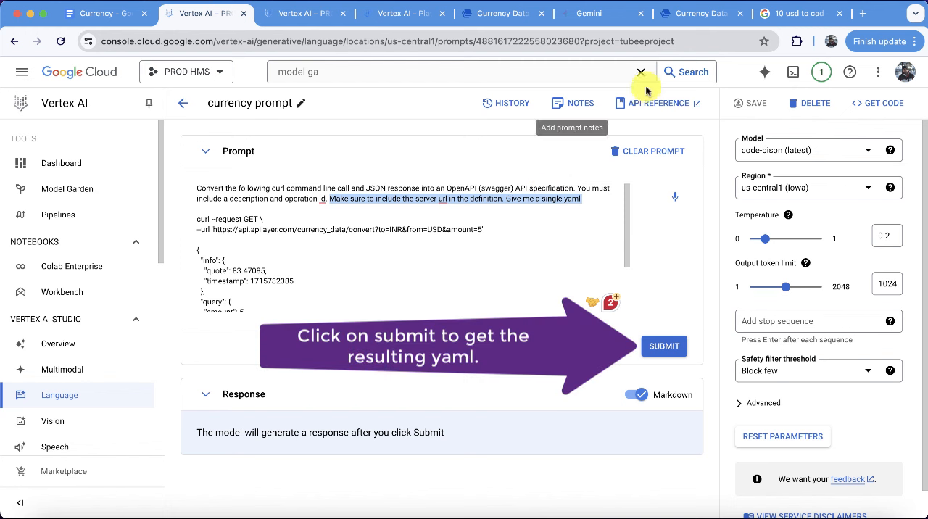
Switch to Gemini and review the OpenAPI YAML specification for currency conversion together with its prompt.
{"action": "left_click", "coordinate": [609, 23]}
{"action": "scroll", "coordinate": [474, 254], "scroll_direction": "down", "scroll_amount": 5}
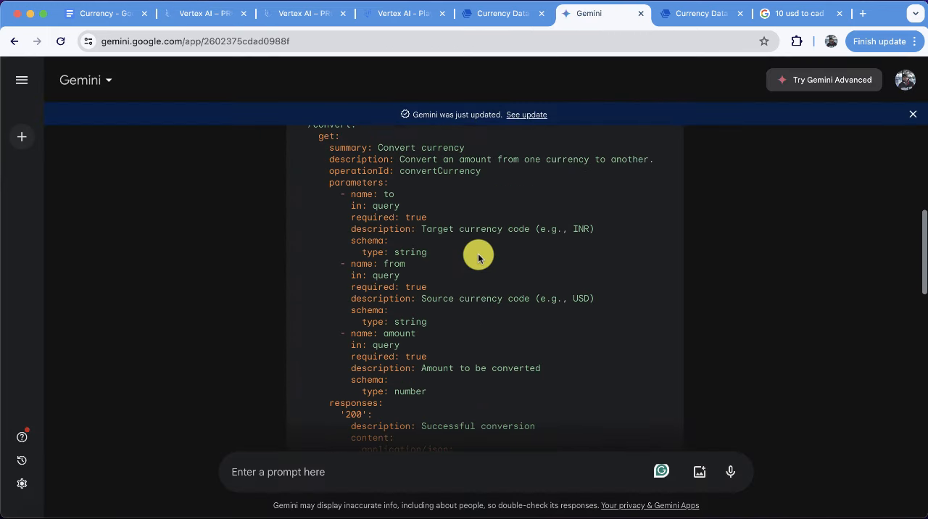
{"action": "scroll", "coordinate": [479, 257], "scroll_direction": "up", "scroll_amount": 5}
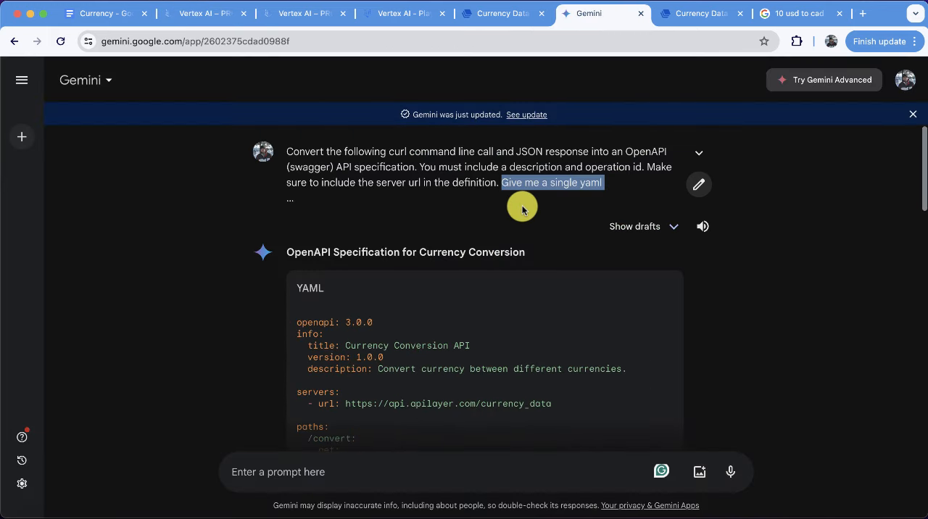
Open the Gemini prompt for editing and delete the sample curl request from its text.
{"action": "left_click", "coordinate": [695, 187]}
{"action": "scroll", "coordinate": [571, 217], "scroll_direction": "up", "scroll_amount": 3}
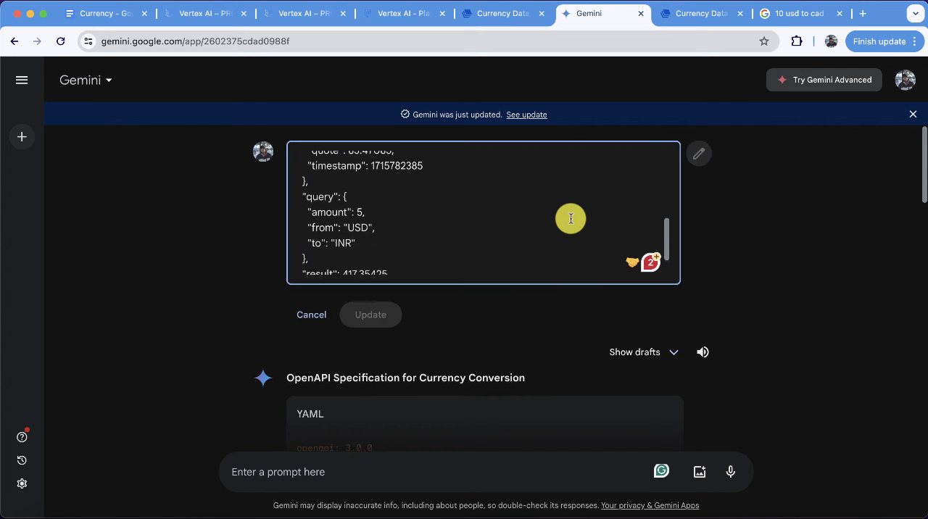
{"action": "scroll", "coordinate": [571, 218], "scroll_direction": "up", "scroll_amount": 3}
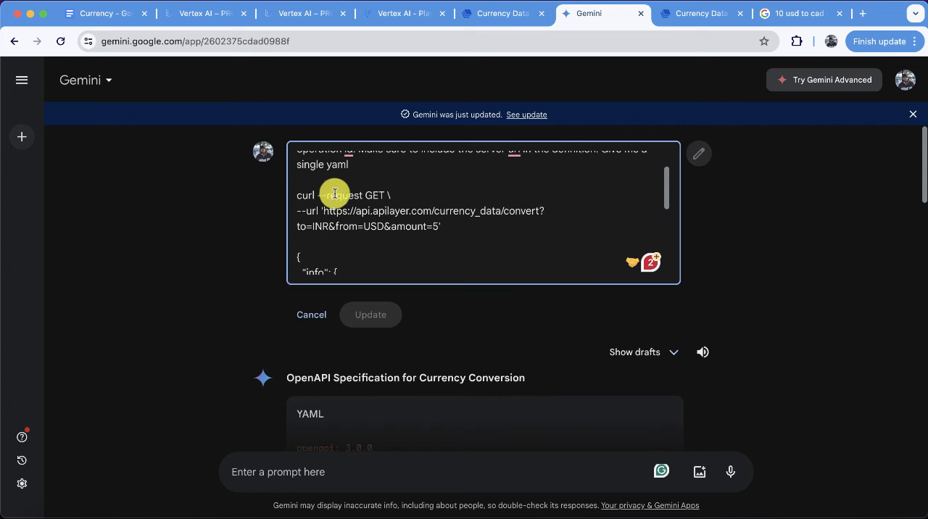
{"action": "left_click_drag", "start_coordinate": [292, 196], "coordinate": [458, 221]}
{"action": "key", "text": "BackSpace"}
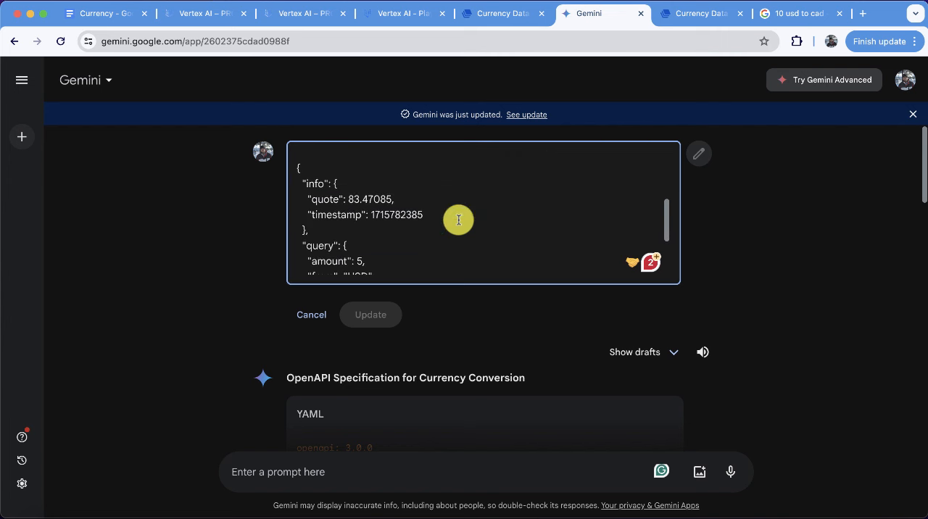
Examine the curl command's API key header and the JSON response in the Currency Data API Playground.
{"action": "left_click", "coordinate": [483, 15]}
{"action": "left_click", "coordinate": [463, 157]}
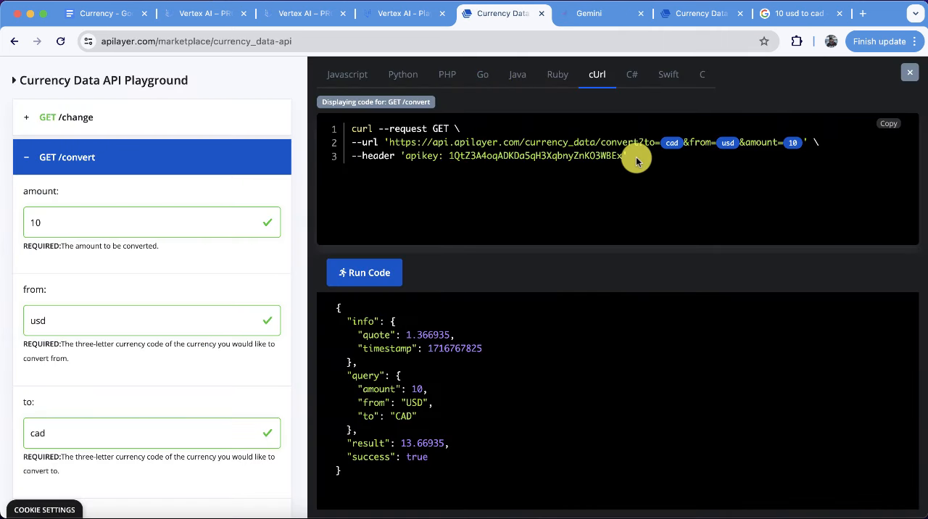
{"action": "triple_click", "coordinate": [336, 165]}
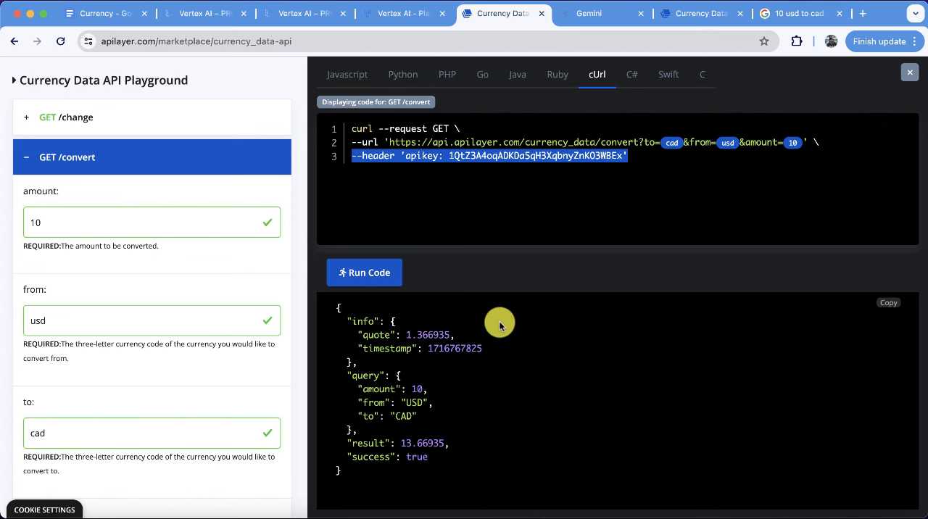
{"action": "left_click_drag", "start_coordinate": [336, 307], "coordinate": [435, 479]}
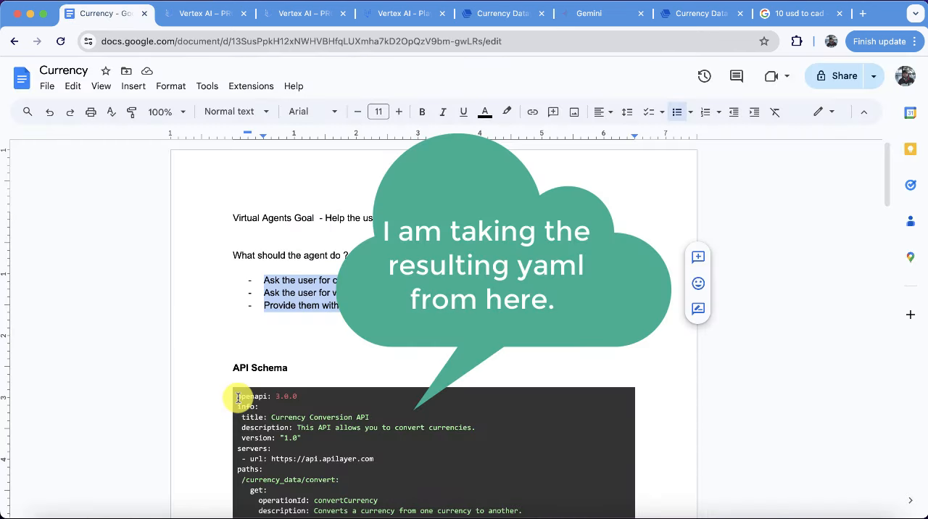
Copy the full OpenAPI YAML under "API Schema" in the Currency Google Doc into CurrencyTool's YAML schema.
{"action": "left_click_drag", "start_coordinate": [238, 398], "coordinate": [441, 495]}
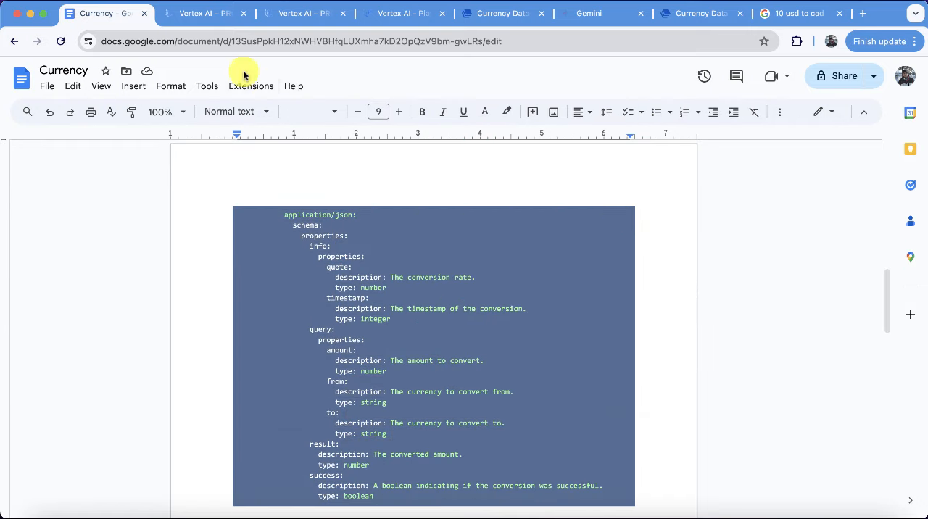
{"action": "left_click", "coordinate": [386, 20]}
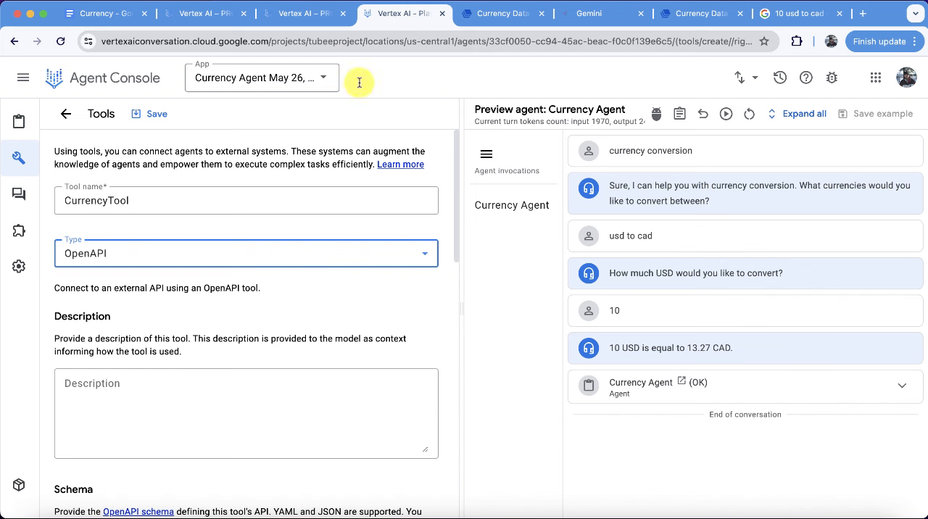
{"action": "scroll", "coordinate": [135, 416], "scroll_direction": "down", "scroll_amount": 5}
{"action": "left_click", "coordinate": [186, 341]}
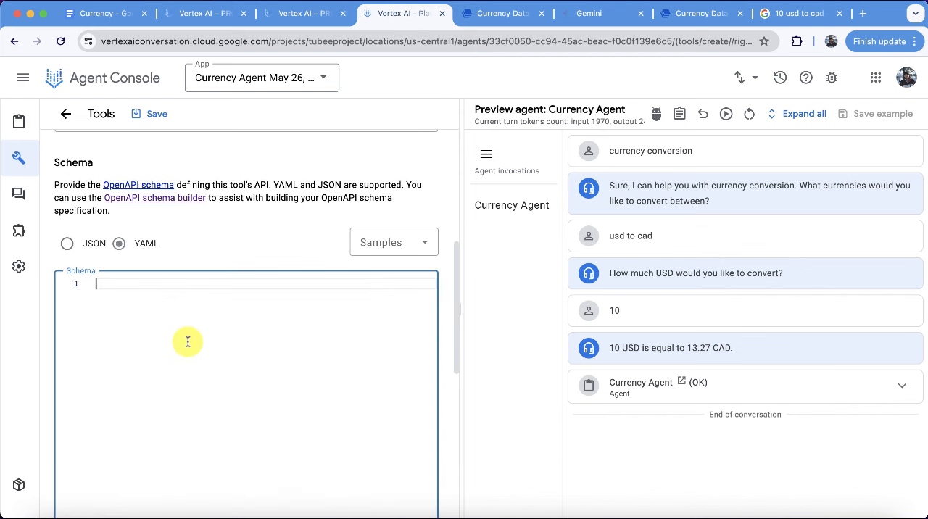
{"action": "key", "text": "super+v"}
Set the tool's description to "This API allows you to convert currencies.", copied from the schema's info section.
{"action": "scroll", "coordinate": [187, 342], "scroll_direction": "up", "scroll_amount": 5}
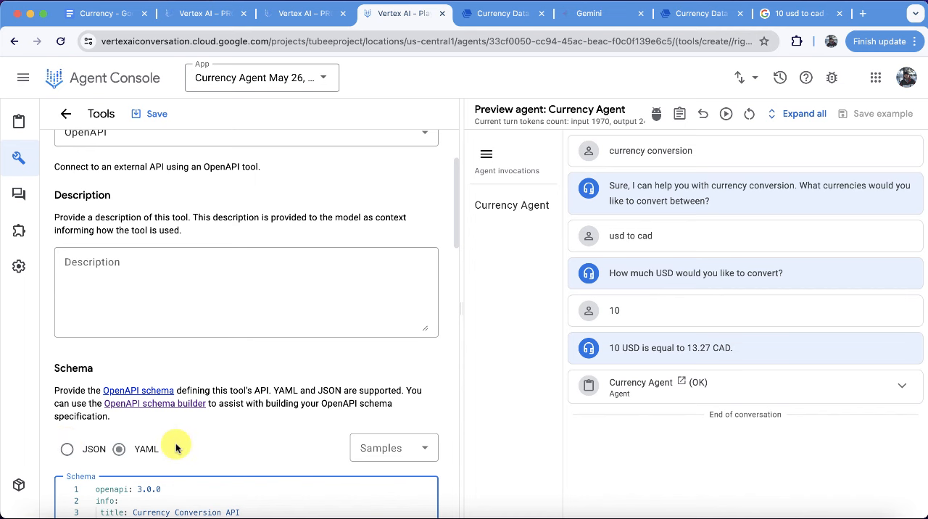
{"action": "scroll", "coordinate": [177, 444], "scroll_direction": "down", "scroll_amount": 2}
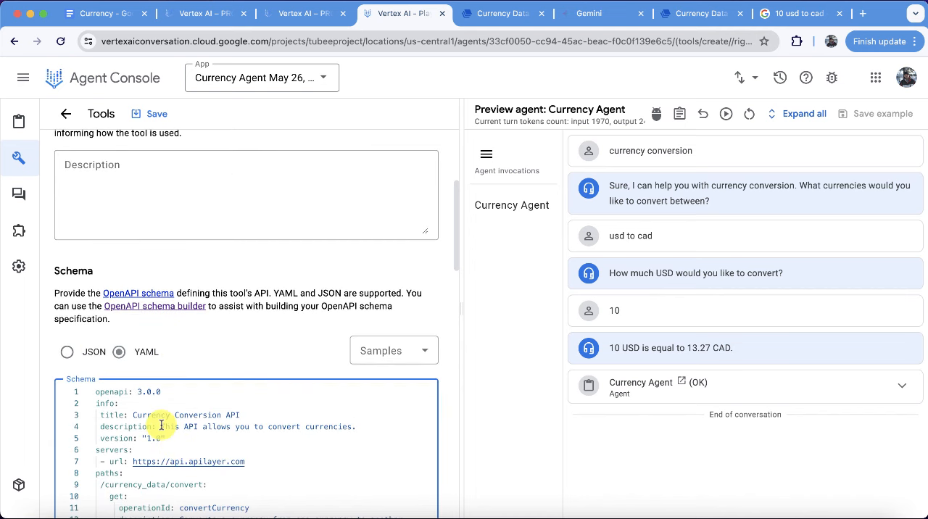
{"action": "left_click_drag", "start_coordinate": [161, 426], "coordinate": [361, 427]}
{"action": "key", "text": "super+c"}
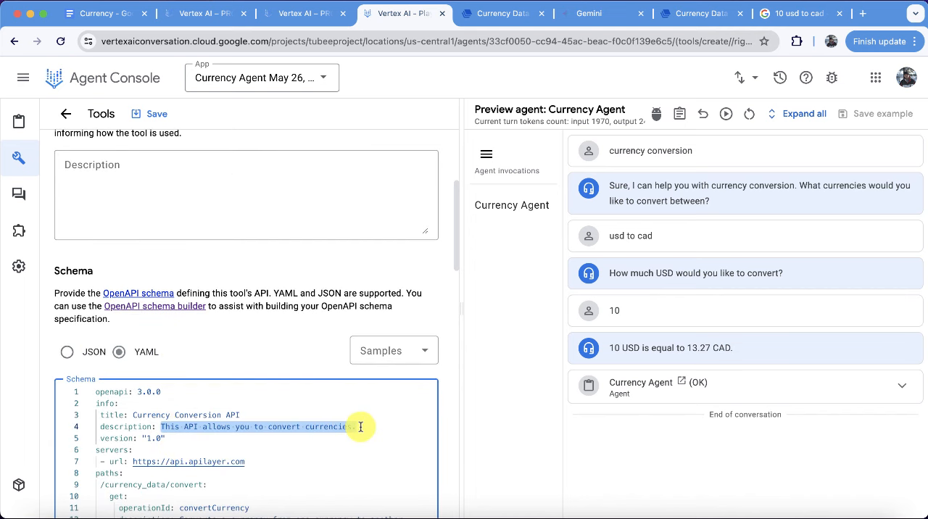
{"action": "left_click", "coordinate": [176, 211]}
{"action": "key", "text": "super+v"}
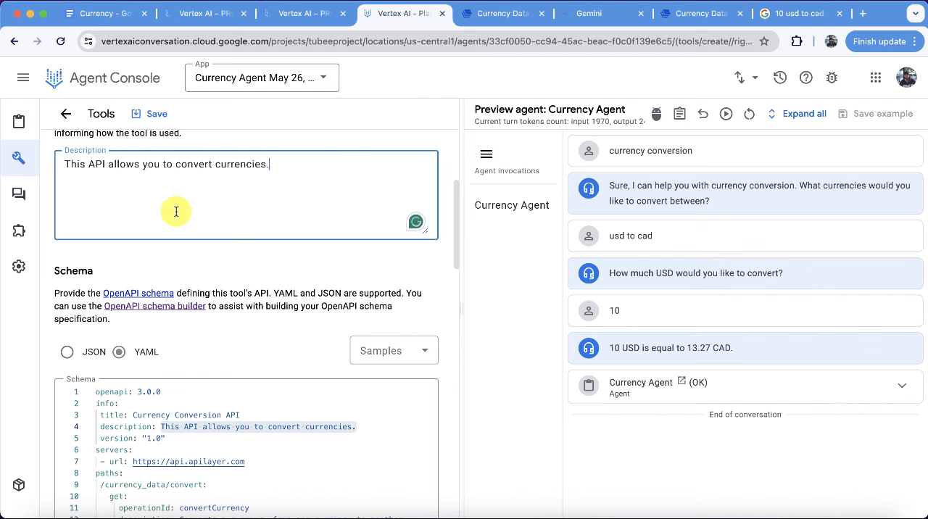
Set the tool's authentication type to API Key and copy the key from the curl header in the Currency Data API Playground.
{"action": "scroll", "coordinate": [176, 211], "scroll_direction": "down", "scroll_amount": 15}
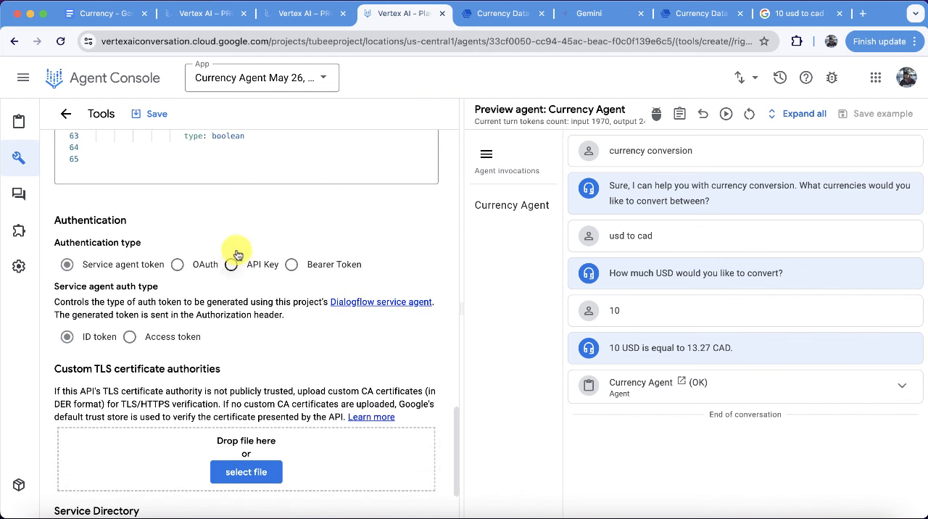
{"action": "left_click", "coordinate": [232, 264]}
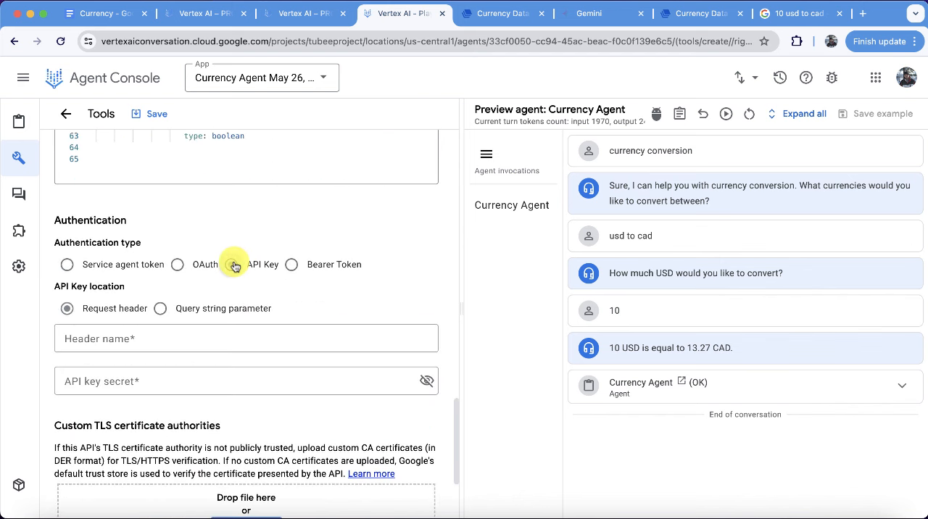
{"action": "left_click", "coordinate": [499, 15]}
{"action": "double_click", "coordinate": [420, 157]}
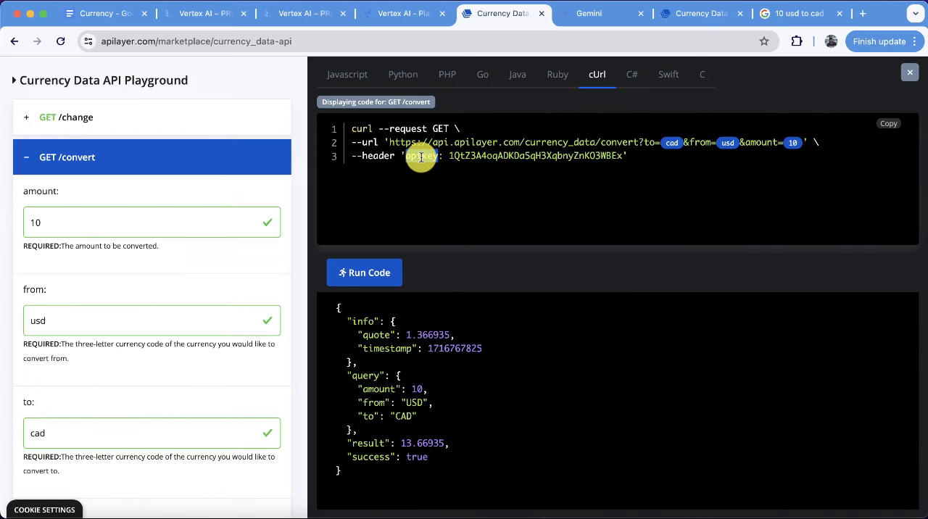
{"action": "double_click", "coordinate": [480, 155]}
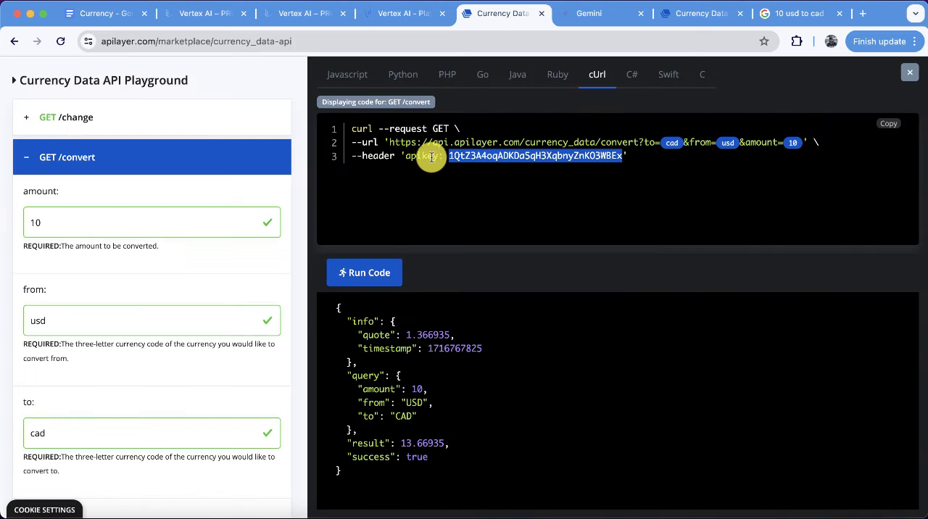
Enter "apikey" as the request header name for CurrencyTool's authentication and paste the API key as its secret.
{"action": "left_click", "coordinate": [421, 16]}
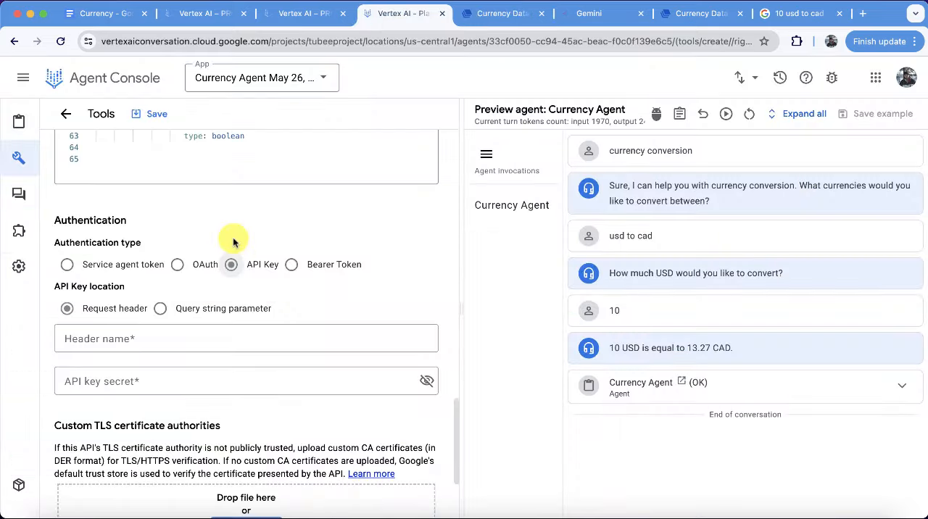
{"action": "left_click", "coordinate": [120, 336]}
{"action": "type", "text": "a"}
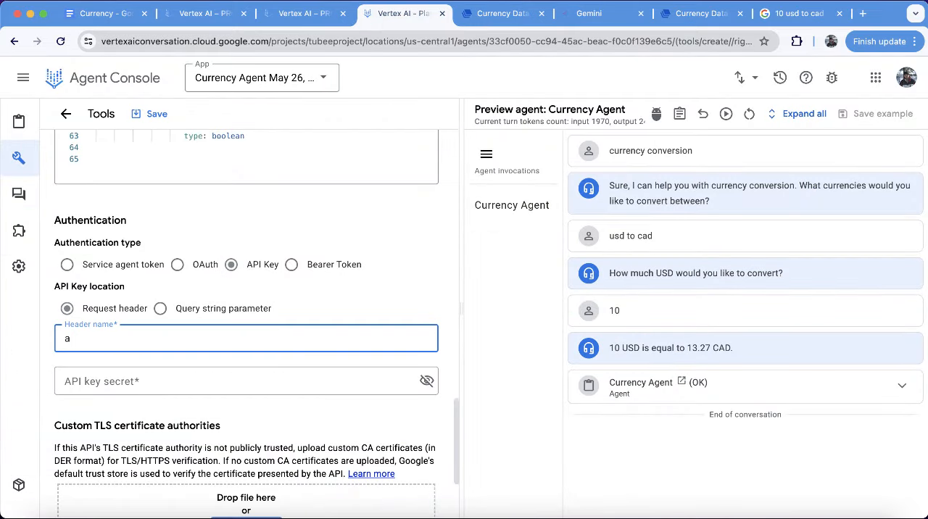
{"action": "type", "text": "pikey"}
{"action": "key", "text": "Tab"}
{"action": "key", "text": "super+v"}
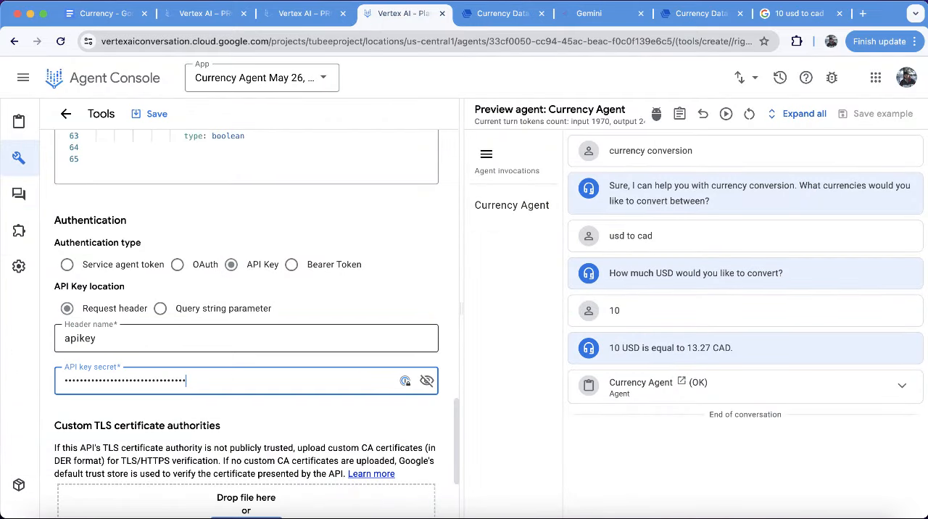
Save CurrencyTool and compare Google's result for 10 USD to CAD with the agent's previewed answer.
{"action": "left_click", "coordinate": [156, 115]}
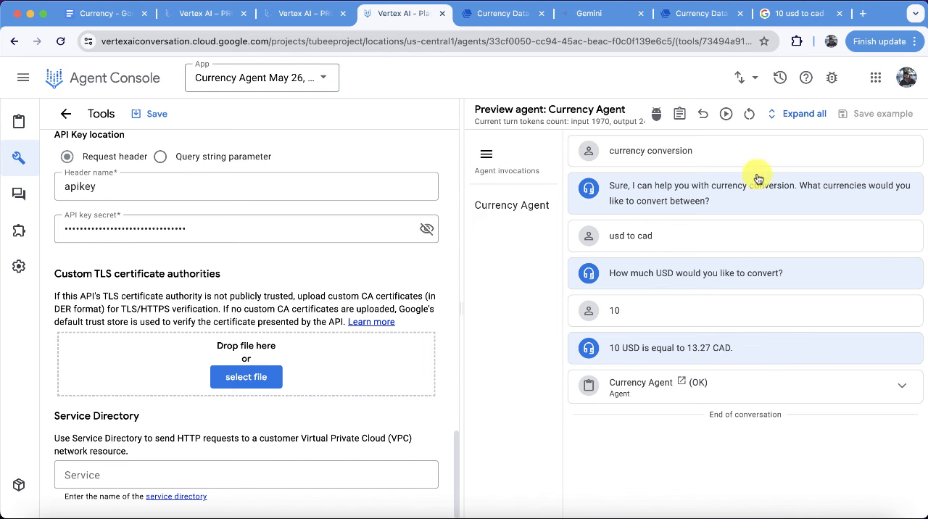
{"action": "left_click", "coordinate": [781, 15]}
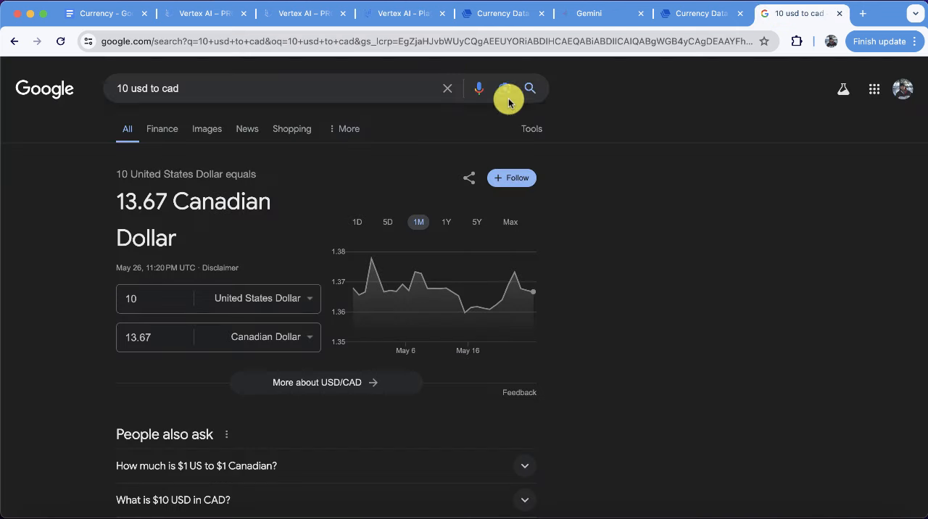
{"action": "left_click", "coordinate": [405, 18]}
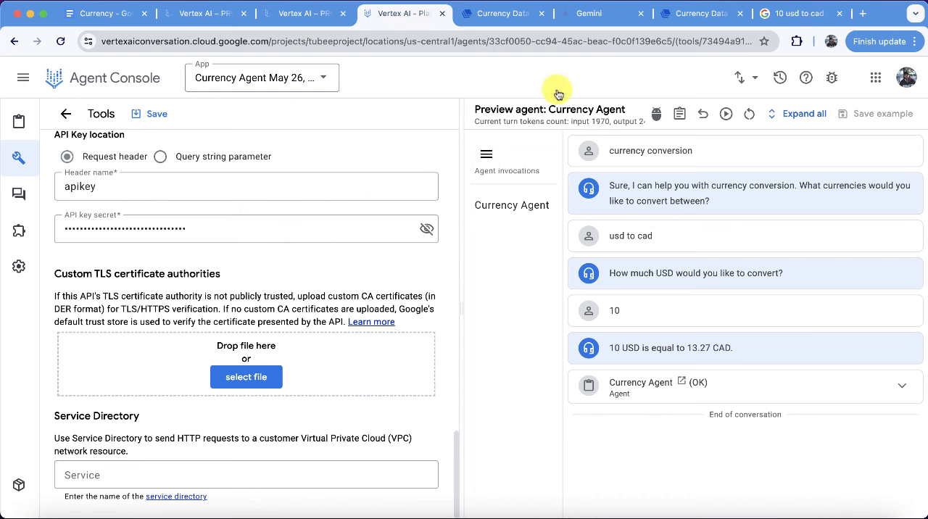
{"action": "left_click", "coordinate": [725, 116]}
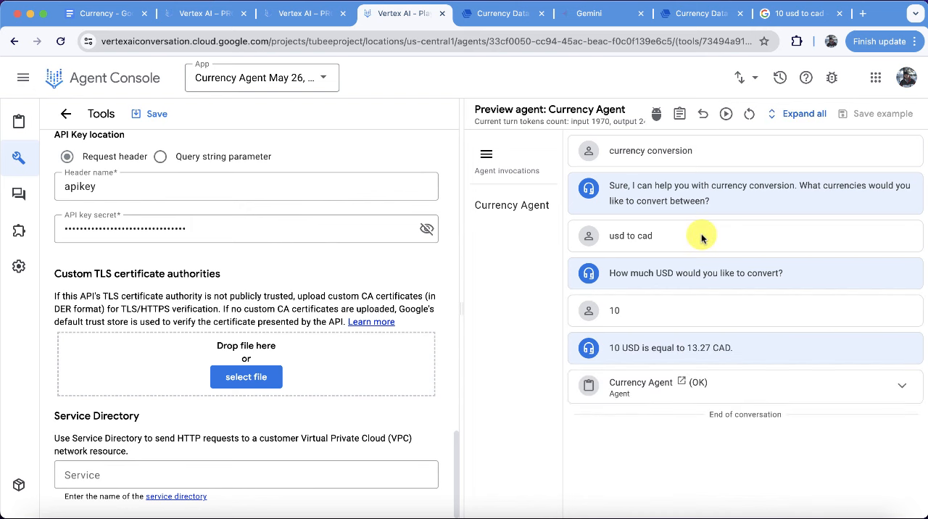
{"action": "left_click", "coordinate": [789, 13]}
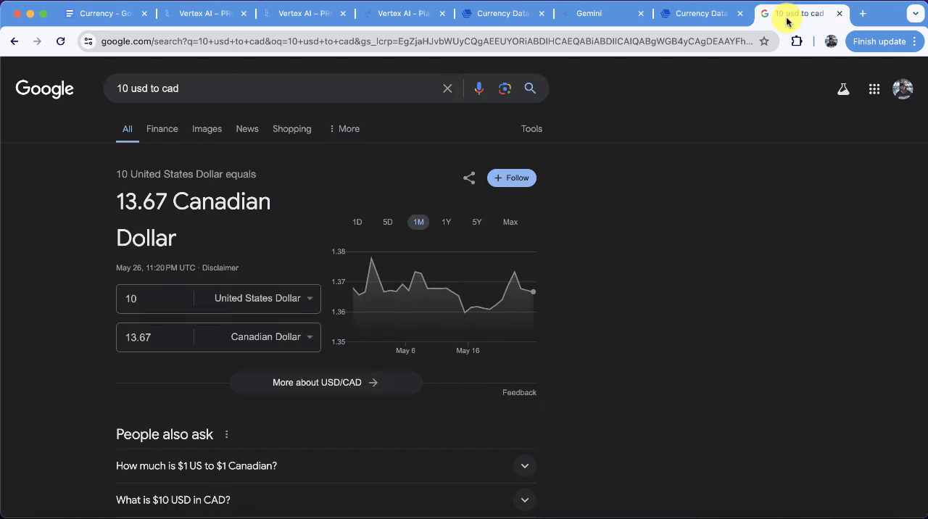
{"action": "left_click", "coordinate": [392, 14]}
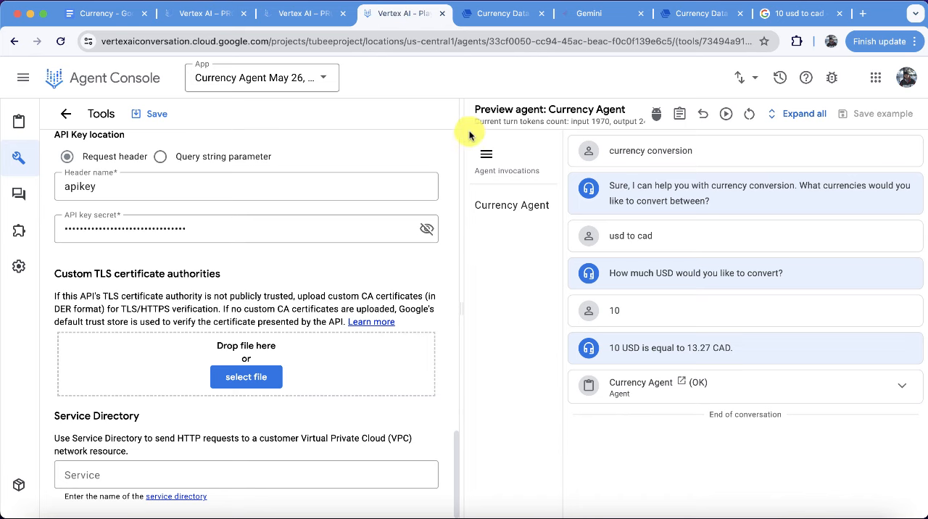
{"action": "left_click", "coordinate": [158, 115]}
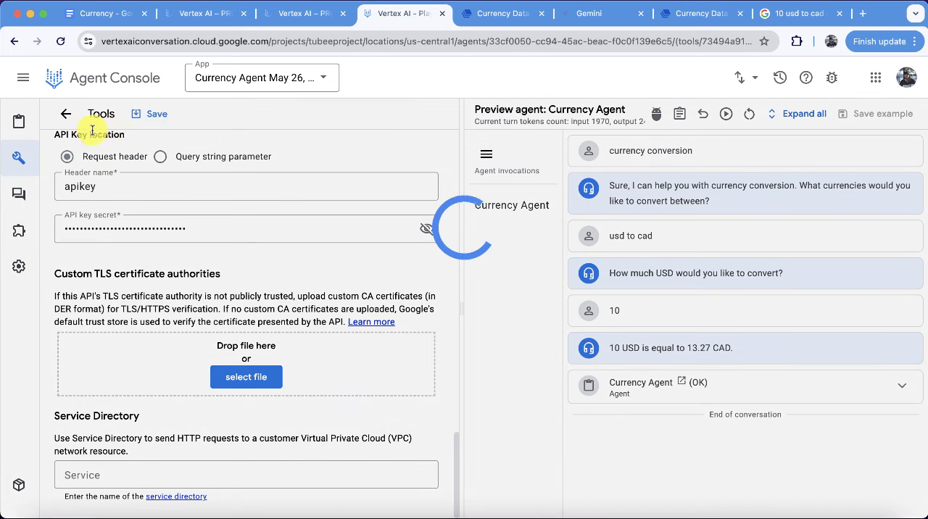
In Currency Agent's instructions, insert "use ${TOOL: CurrencyTool}" at the start of the last bullet.
{"action": "mouse_move", "coordinate": [21, 119]}
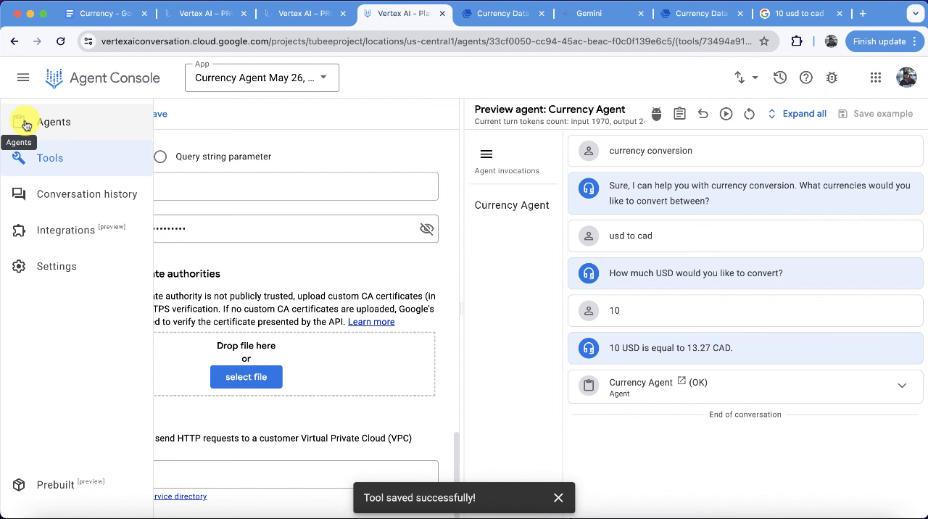
{"action": "left_click", "coordinate": [26, 125]}
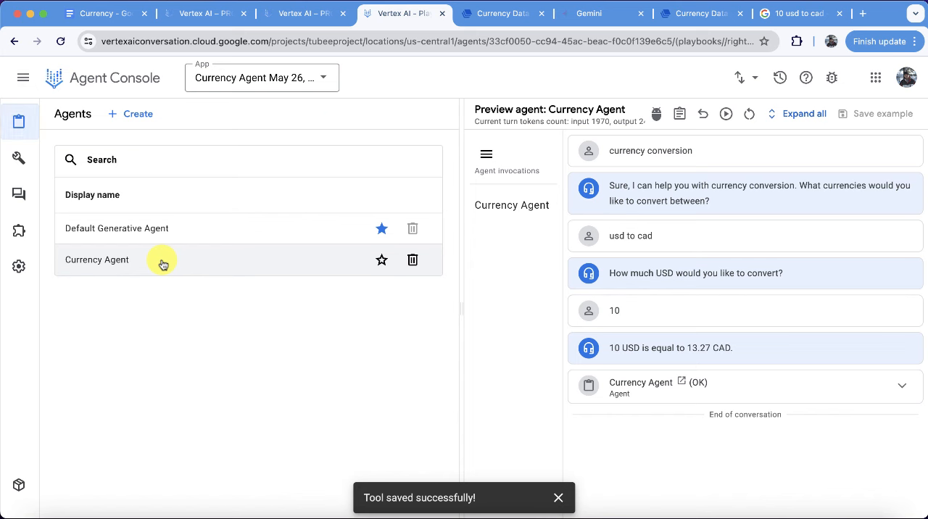
{"action": "left_click", "coordinate": [163, 265]}
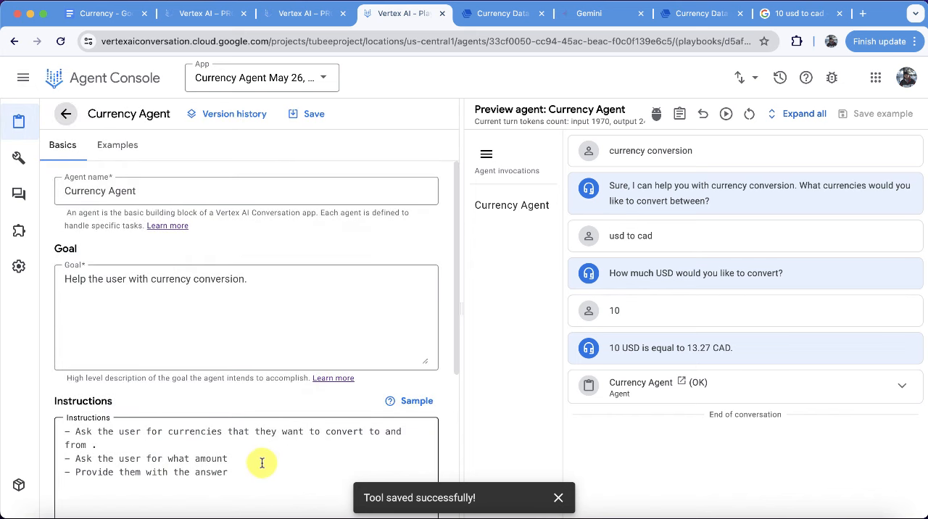
{"action": "double_click", "coordinate": [250, 459]}
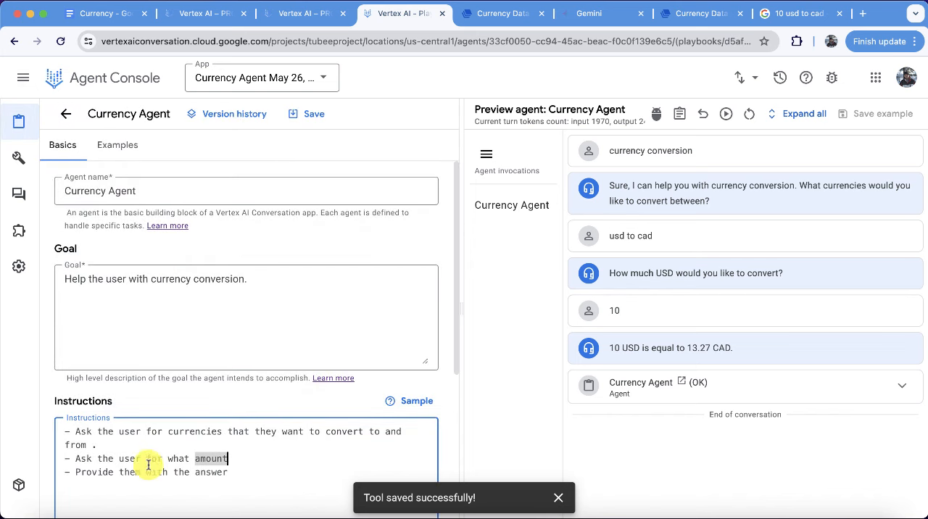
{"action": "left_click", "coordinate": [76, 472]}
{"action": "type", "text": "use "}
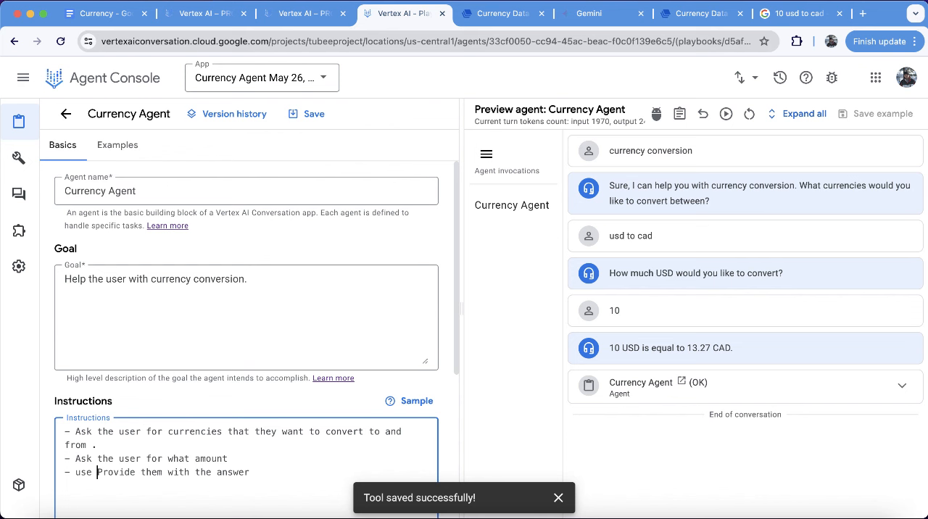
{"action": "type", "text": "$too"}
{"action": "key", "text": "Return"}
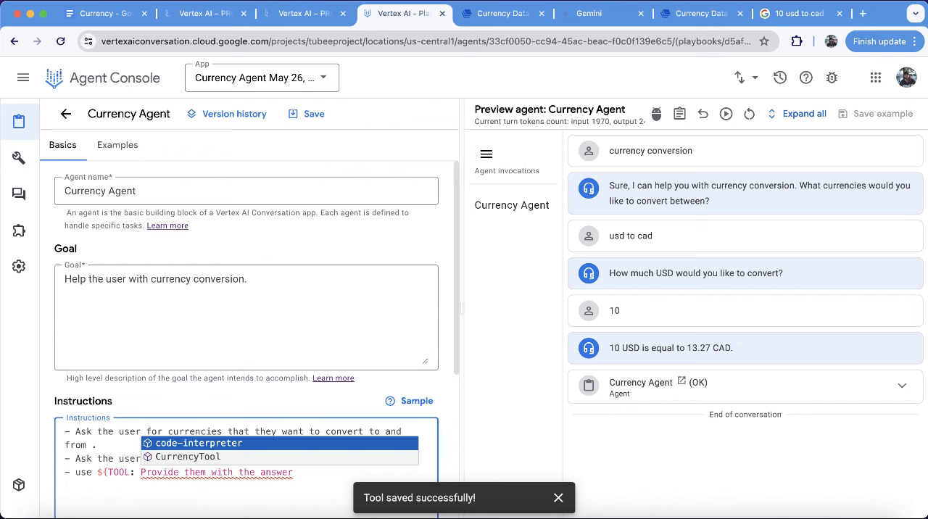
{"action": "key", "text": "Return"}
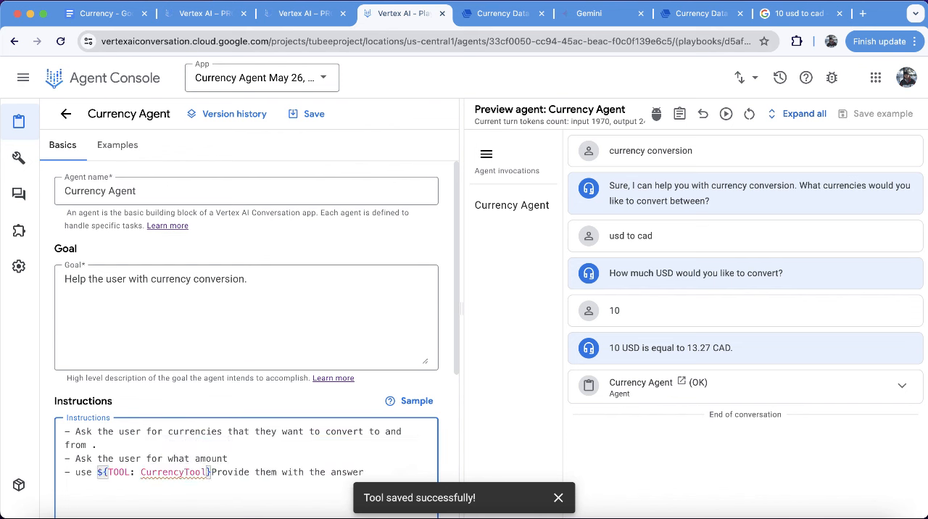
Complete the last instruction as "and provide them with the answer" after the tool reference and save the agent.
{"action": "type", "text": "and"}
{"action": "key", "text": "Delete"}
{"action": "type", "text": "p"}
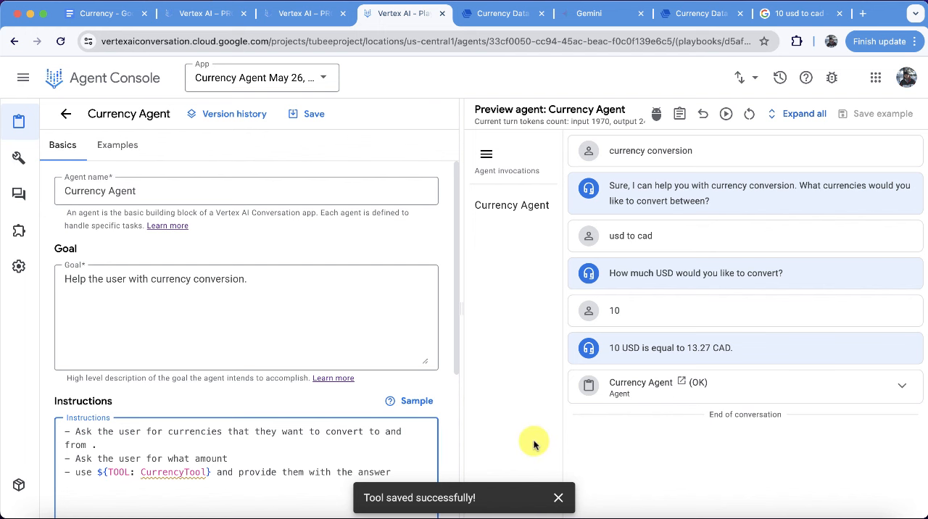
{"action": "left_click", "coordinate": [558, 498]}
{"action": "left_click", "coordinate": [310, 116]}
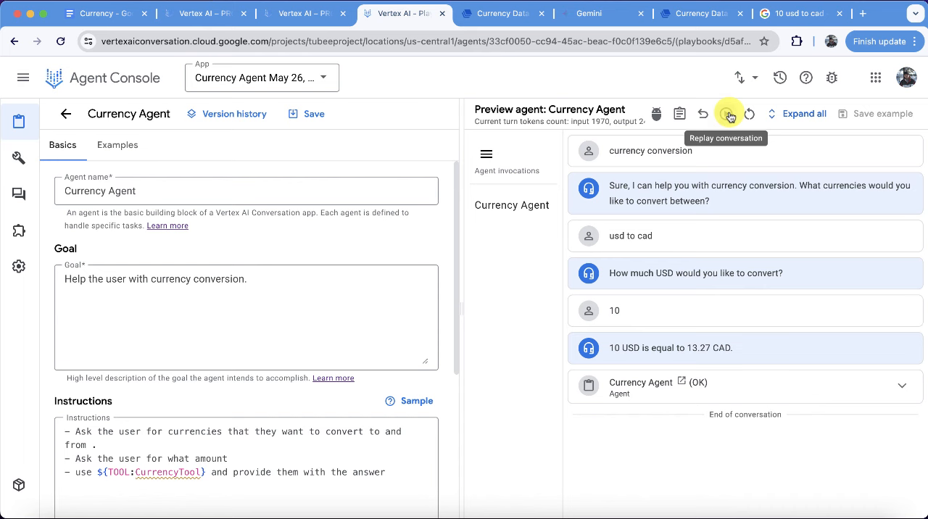
Replay the test conversation and examine the input and output of its CurrencyTool convertCurrency call.
{"action": "left_click", "coordinate": [727, 115]}
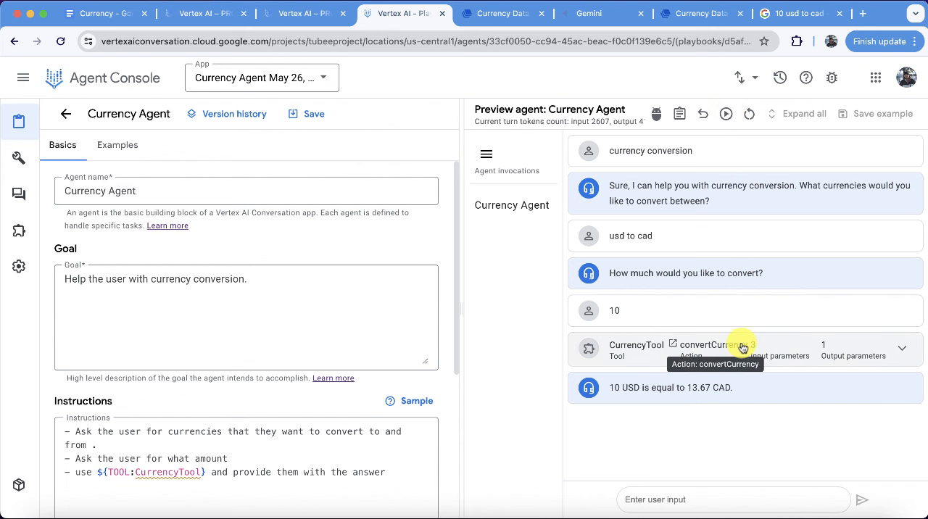
{"action": "left_click", "coordinate": [903, 351]}
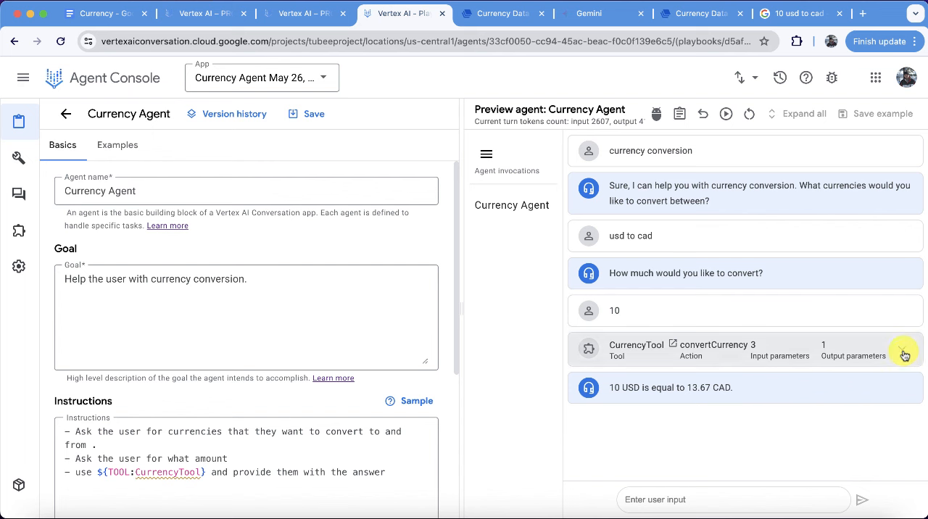
{"action": "scroll", "coordinate": [903, 351], "scroll_direction": "down", "scroll_amount": 3}
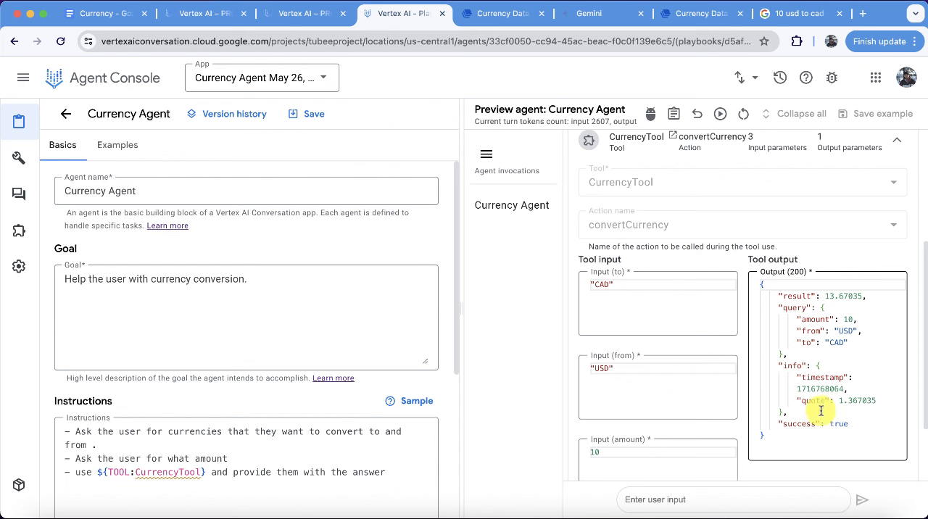
{"action": "scroll", "coordinate": [850, 408], "scroll_direction": "down", "scroll_amount": 2}
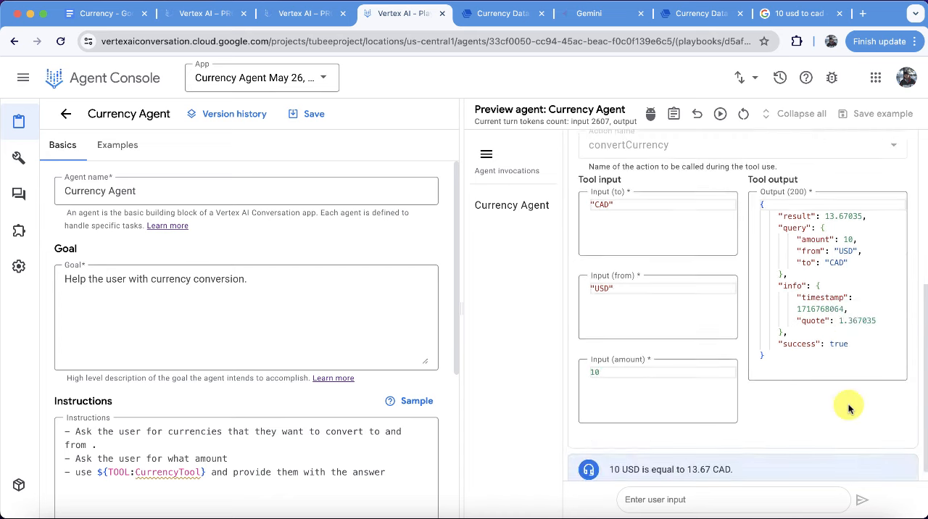
{"action": "scroll", "coordinate": [850, 408], "scroll_direction": "up", "scroll_amount": 1}
{"action": "left_click", "coordinate": [845, 400]}
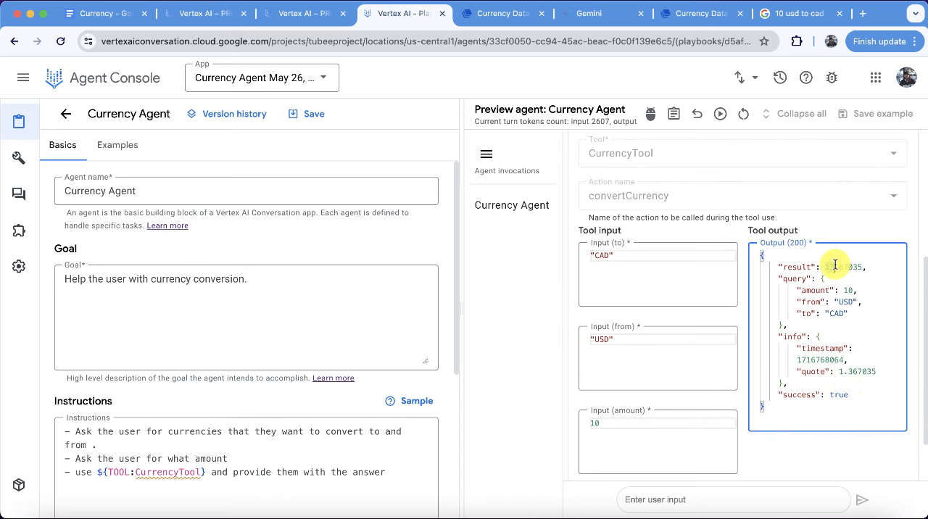
{"action": "left_click", "coordinate": [790, 267]}
{"action": "scroll", "coordinate": [745, 409], "scroll_direction": "down", "scroll_amount": 1}
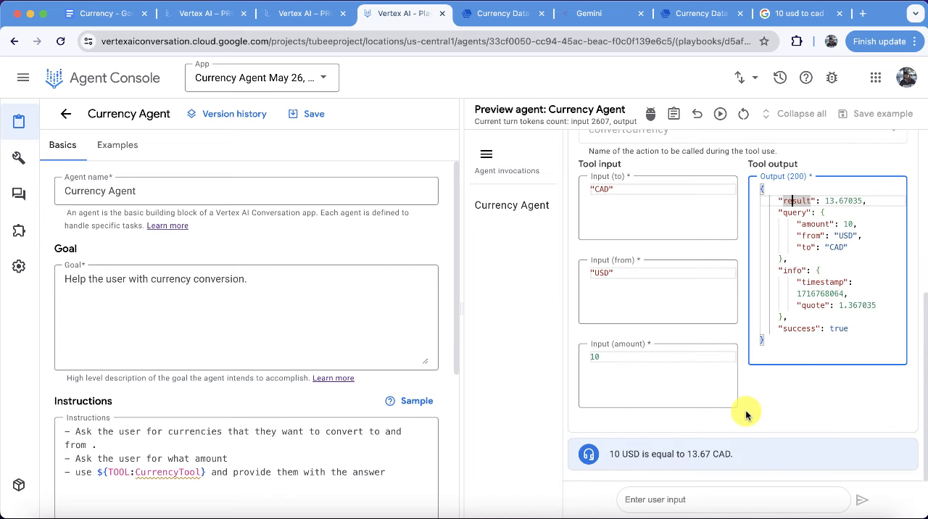
{"action": "scroll", "coordinate": [712, 263], "scroll_direction": "up", "scroll_amount": 5}
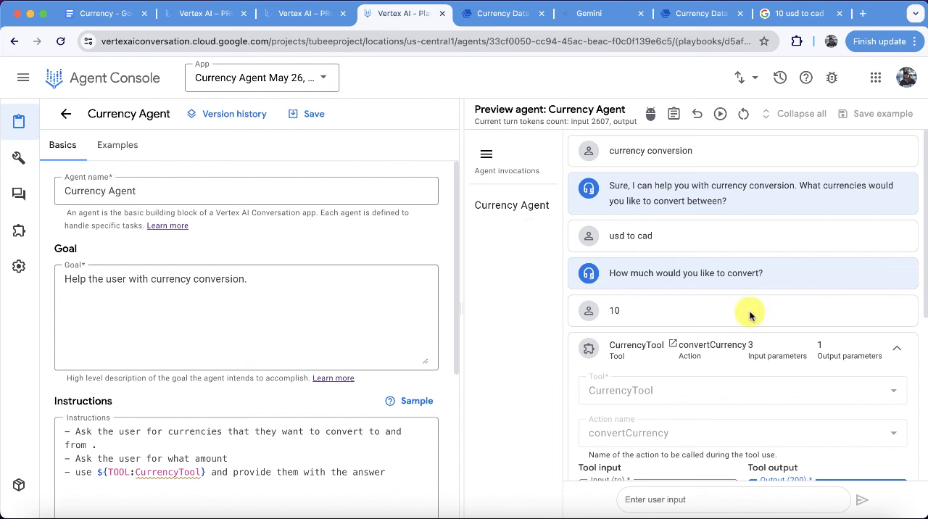
Start a saved example from the Currency Agent invocation's conversation, with the display name "Currency Ex1".
{"action": "left_click", "coordinate": [499, 205]}
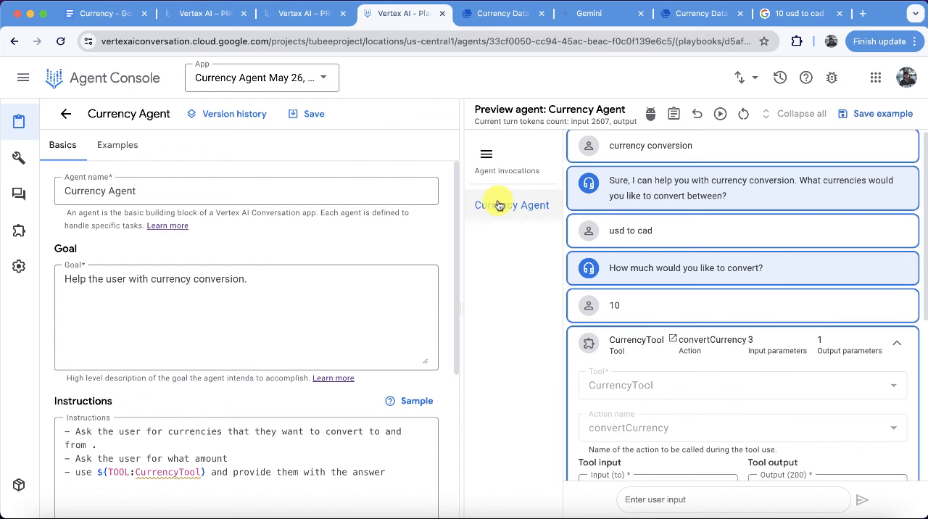
{"action": "left_click", "coordinate": [884, 117]}
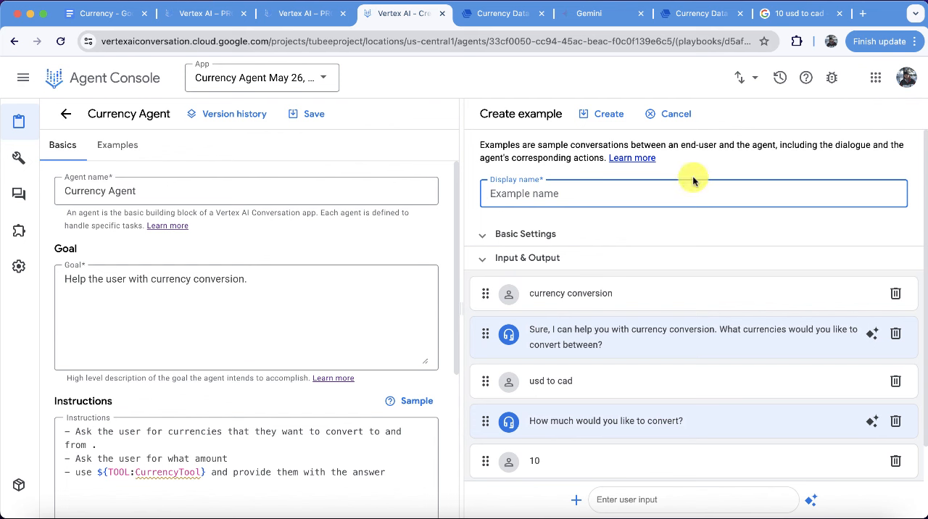
{"action": "type", "text": "Currency Ex1"}
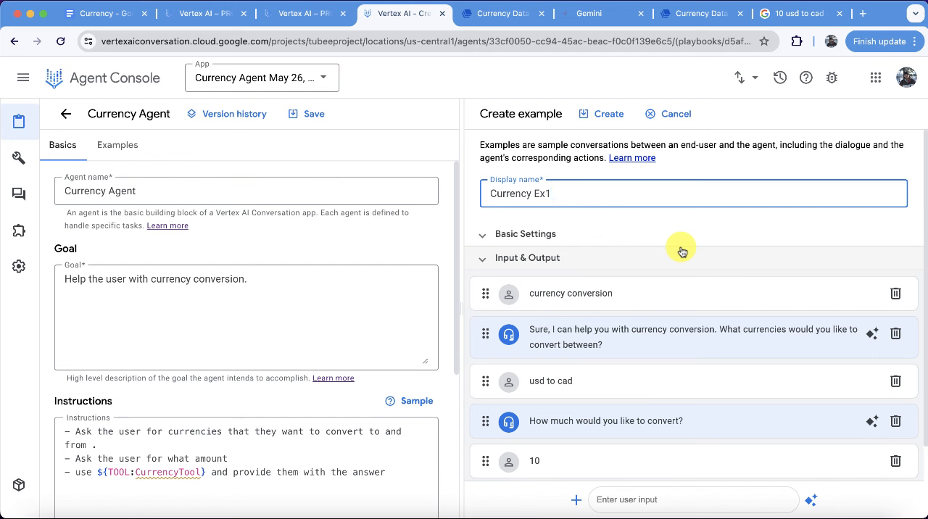
{"action": "left_click", "coordinate": [613, 116]}
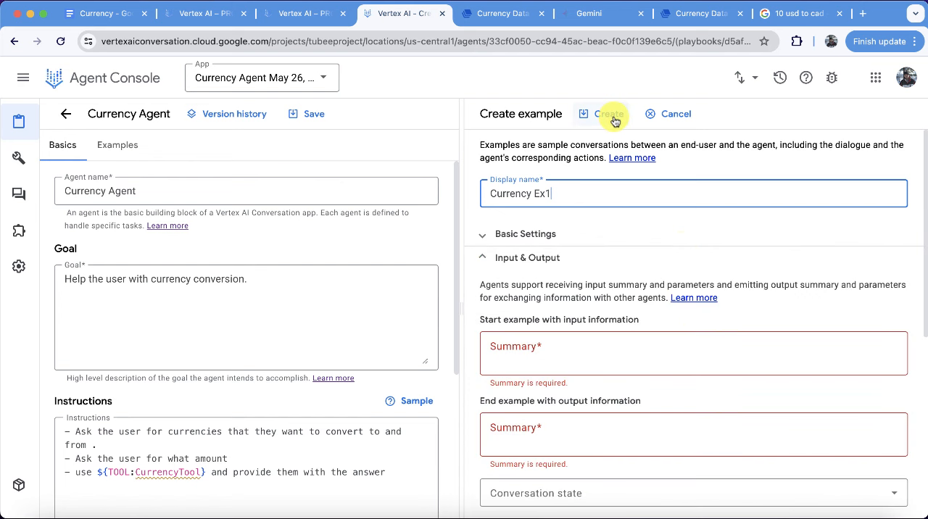
Set the input summary to "User reached out for help with currency conversion" and the output summary to "provide the user with currency conversion result.".
{"action": "left_click", "coordinate": [560, 345]}
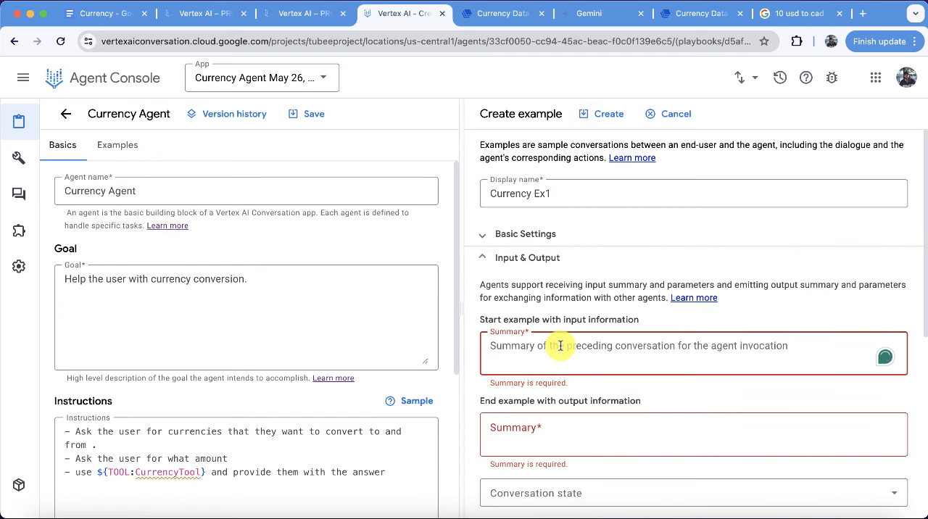
{"action": "type", "text": "User reached o"}
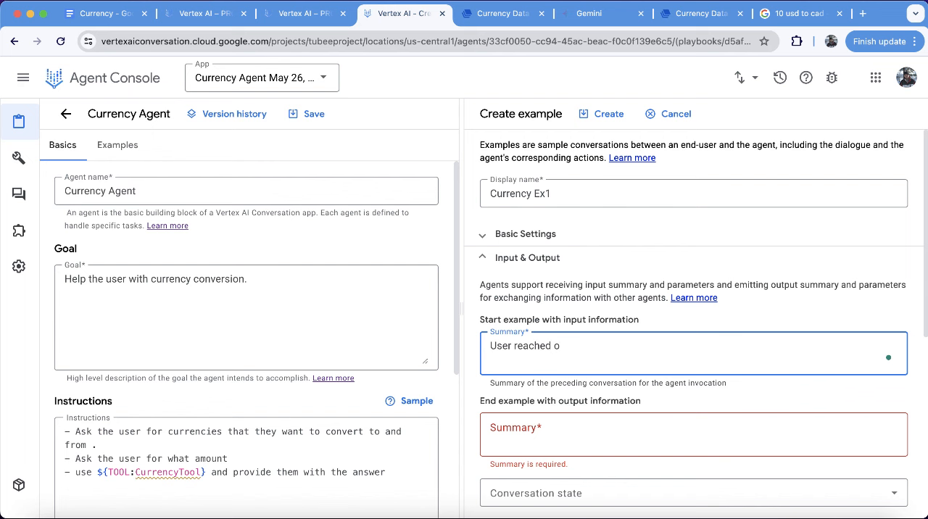
{"action": "type", "text": "ncy conversio"}
{"action": "left_click", "coordinate": [561, 428]}
{"action": "type", "text": "provide r"}
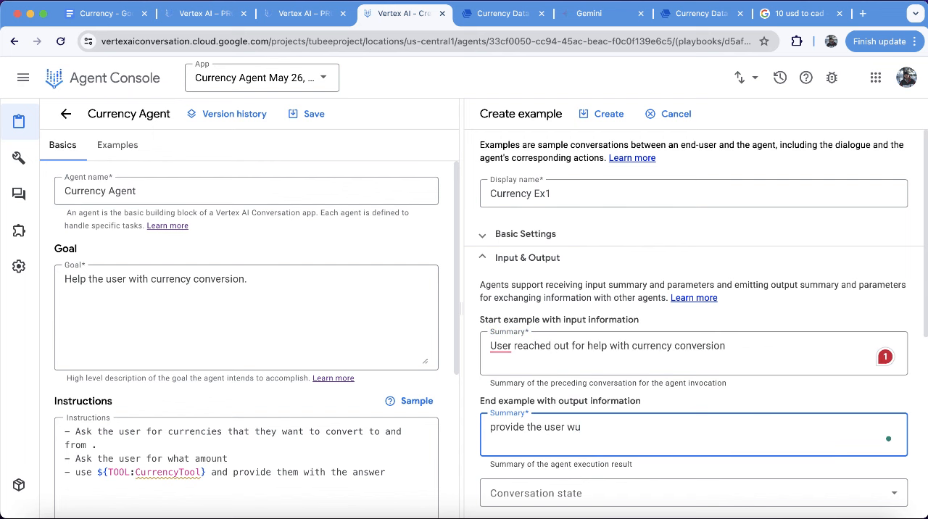
{"action": "scroll", "coordinate": [555, 342], "scroll_direction": "up", "scroll_amount": 3}
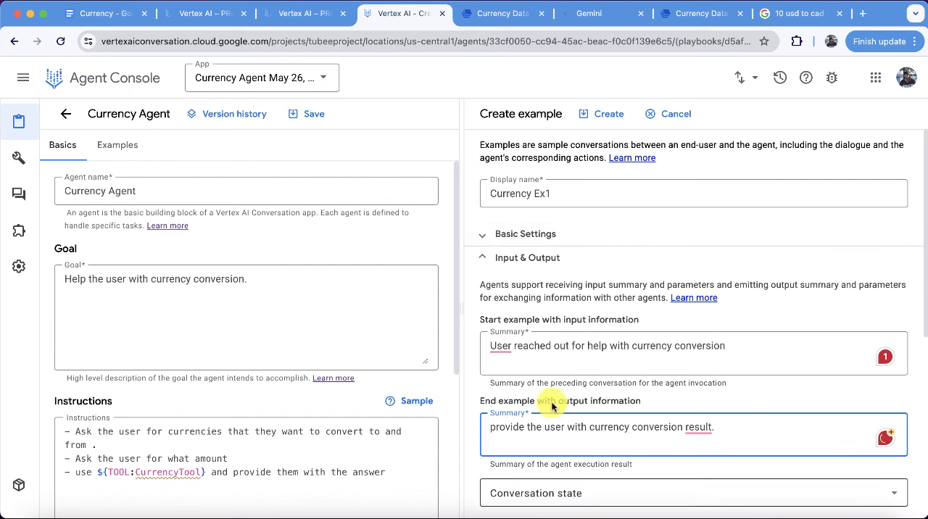
{"action": "left_click", "coordinate": [599, 116]}
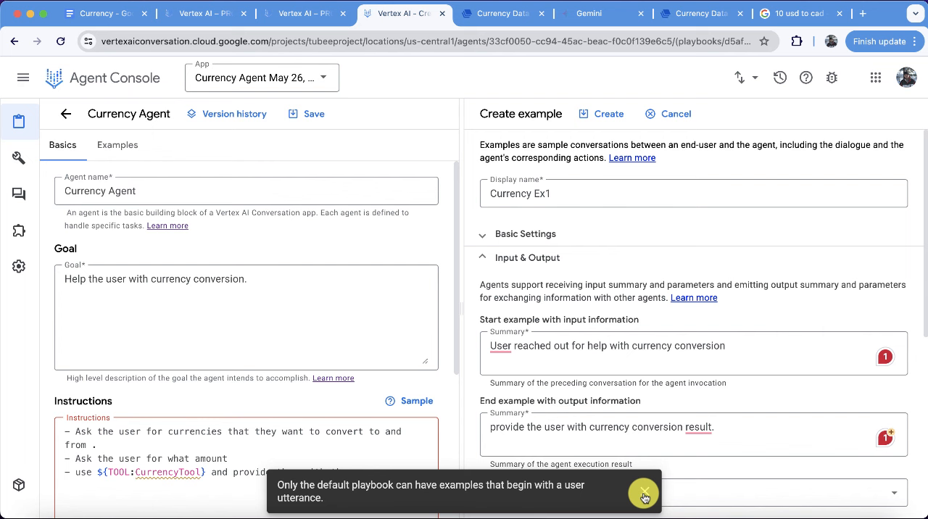
Delete the opening "currency conversion" user message from the example conversation.
{"action": "left_click", "coordinate": [644, 496]}
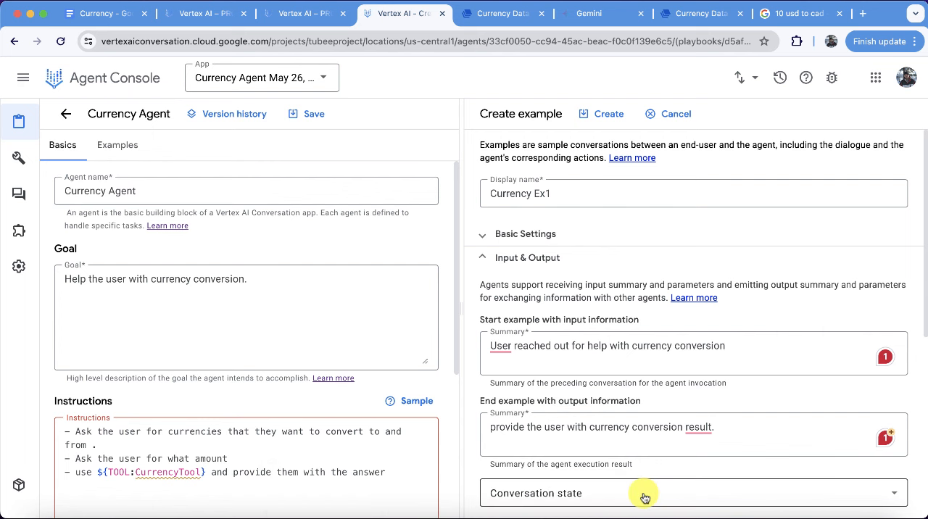
{"action": "scroll", "coordinate": [644, 498], "scroll_direction": "down", "scroll_amount": 10}
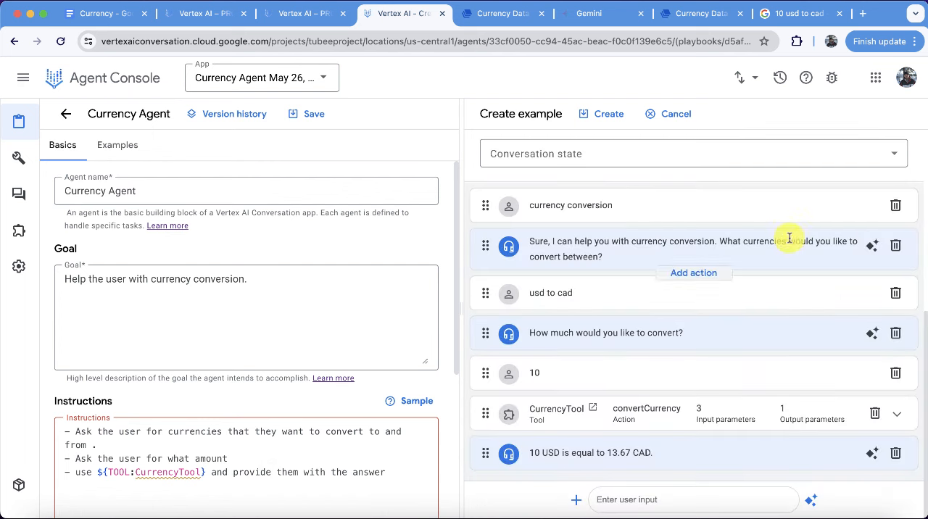
{"action": "left_click", "coordinate": [896, 205]}
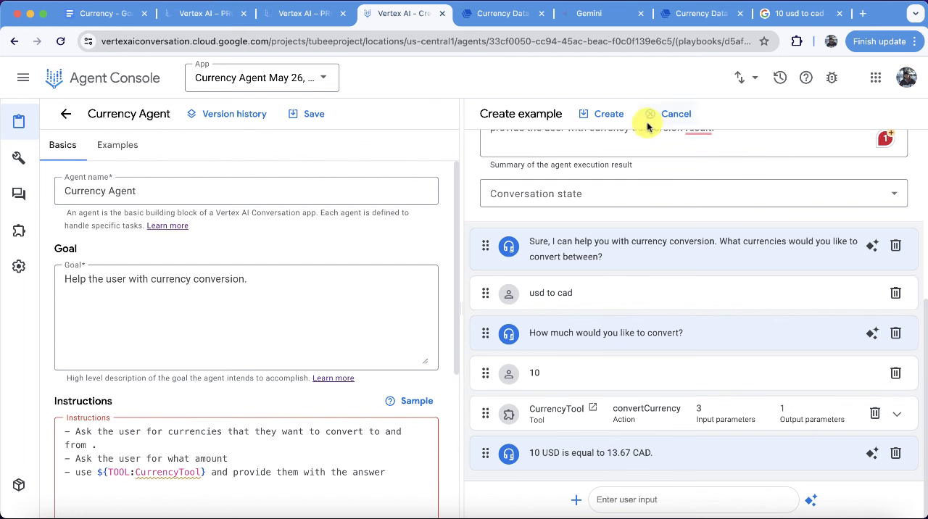
Create the example and insert "(example - USD to INR)" before the question mark in its first agent message.
{"action": "left_click", "coordinate": [608, 116]}
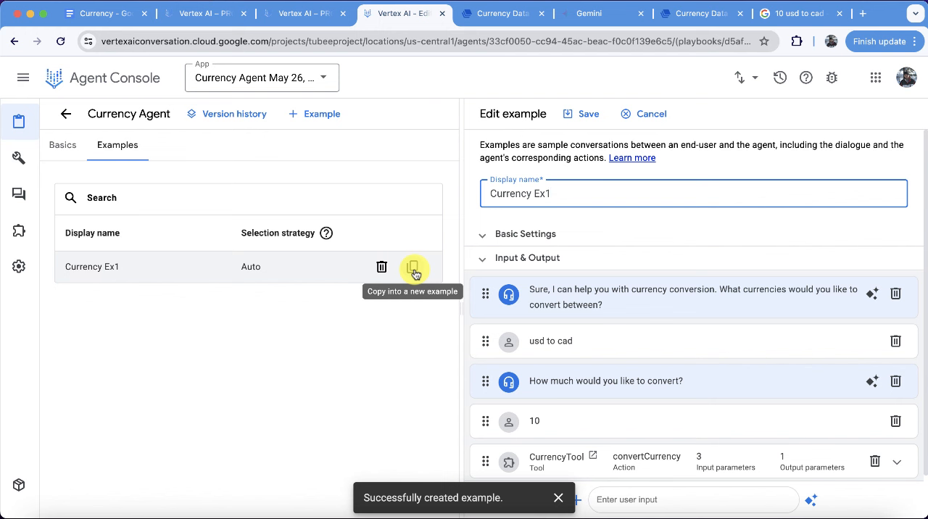
{"action": "left_click", "coordinate": [629, 305]}
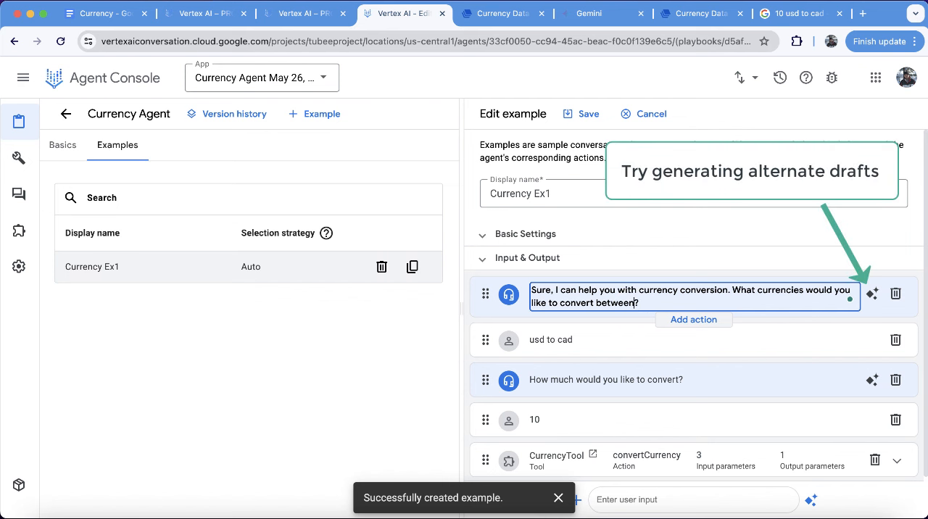
{"action": "type", "text": "(eda"}
{"action": "key", "text": "BackSpace"}
{"action": "key", "text": "BackSpace"}
{"action": "type", "text": "xample - USD to INR"}
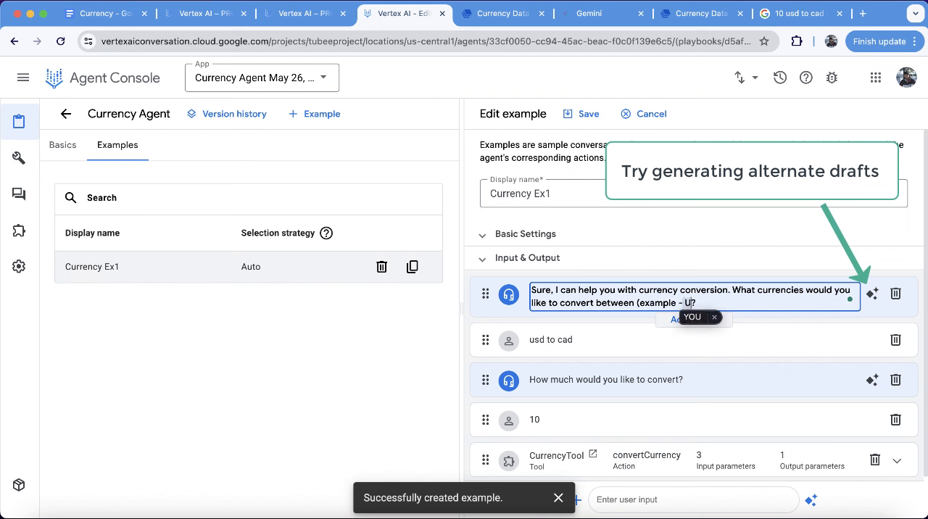
{"action": "type", "text": ")"}
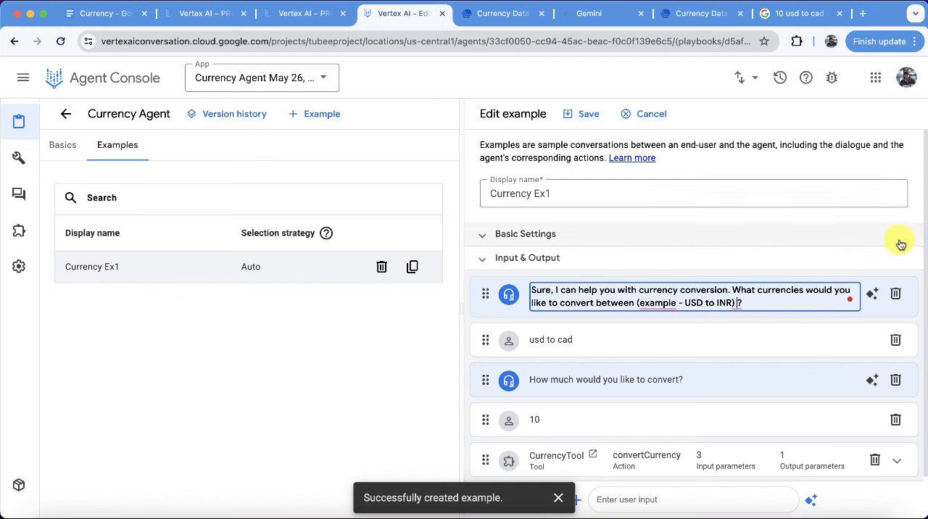
{"action": "left_click", "coordinate": [877, 163]}
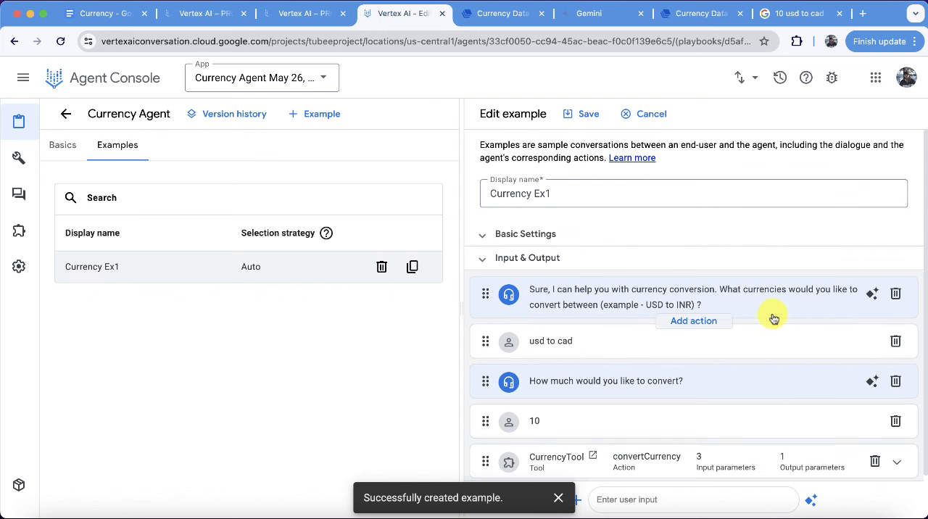
Change the example's second agent message to "How much would you like to convert today?" and save the example.
{"action": "scroll", "coordinate": [772, 317], "scroll_direction": "down", "scroll_amount": 1}
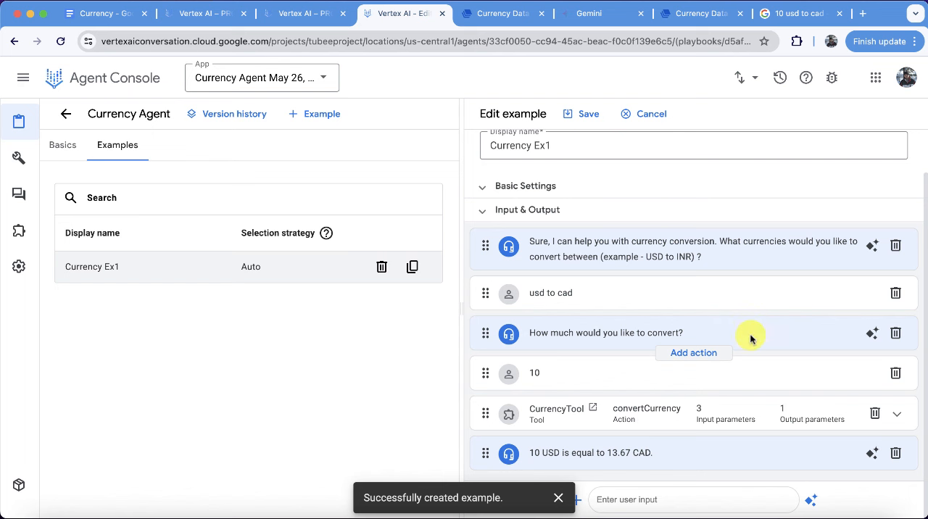
{"action": "left_click", "coordinate": [750, 336]}
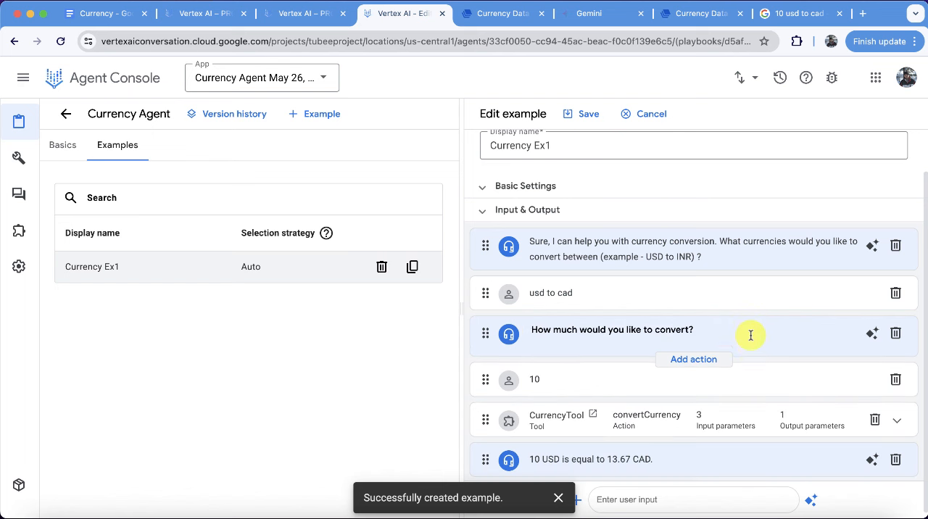
{"action": "left_click", "coordinate": [687, 329]}
{"action": "type", "text": "today"}
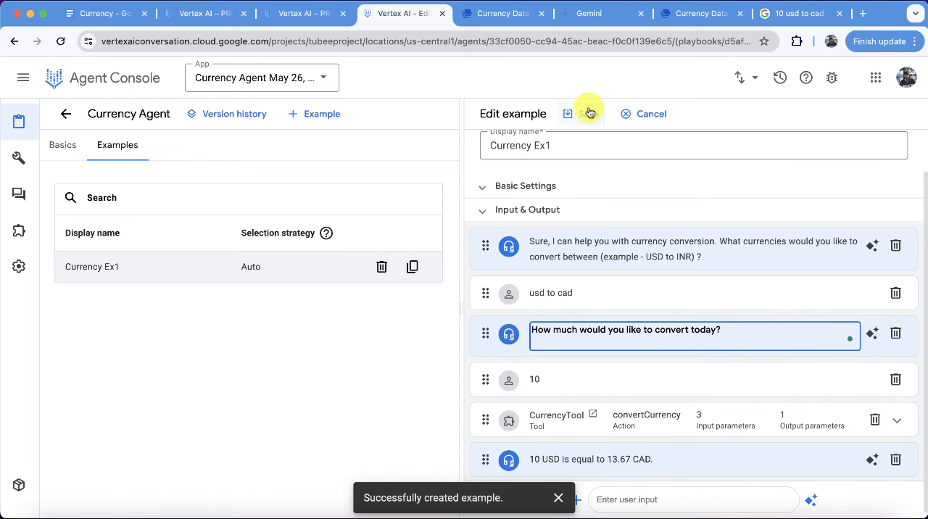
{"action": "left_click", "coordinate": [588, 114]}
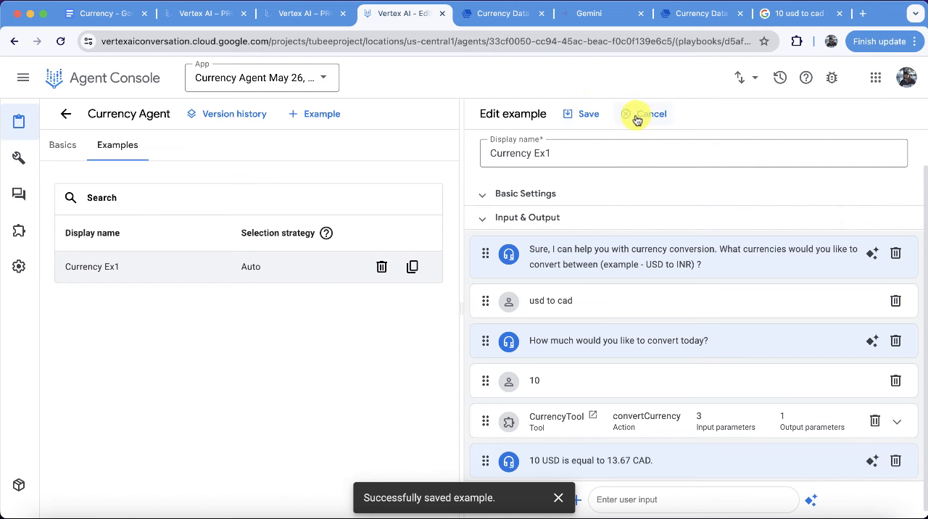
{"action": "left_click", "coordinate": [586, 115]}
Leave the example editor for the agents list and reset the Currency Agent preview conversation.
{"action": "left_click", "coordinate": [66, 114]}
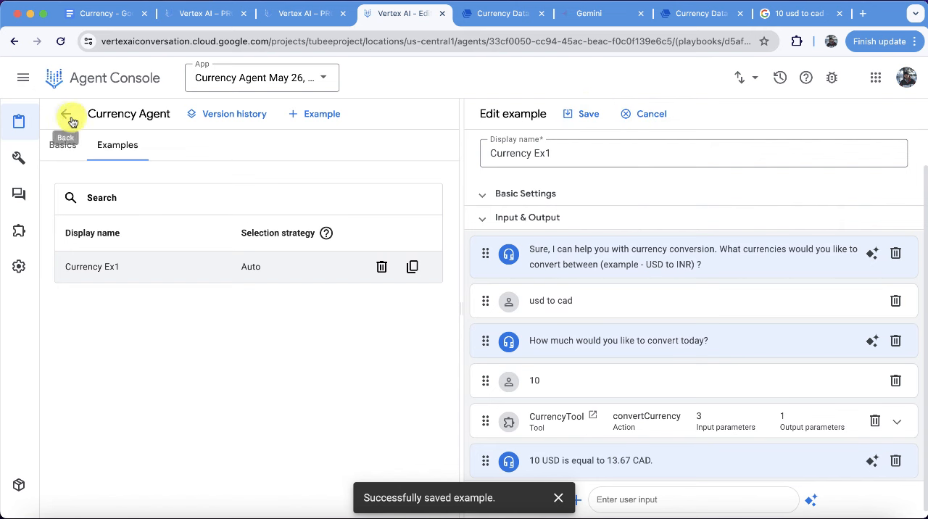
{"action": "left_click", "coordinate": [643, 113]}
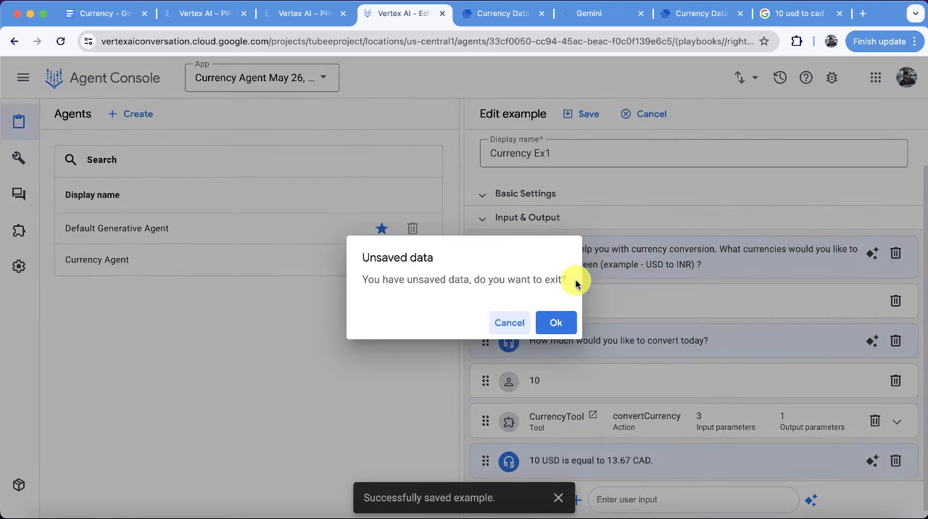
{"action": "left_click", "coordinate": [556, 324]}
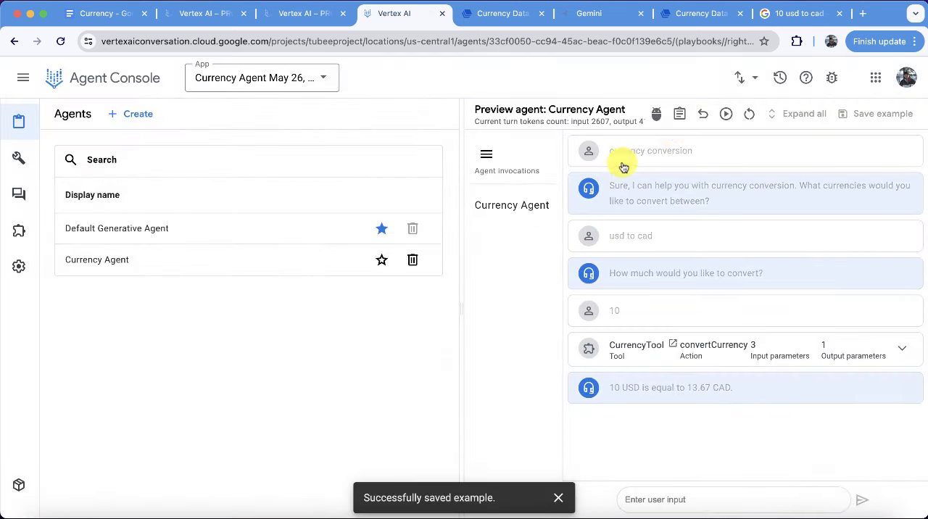
{"action": "left_click", "coordinate": [749, 116]}
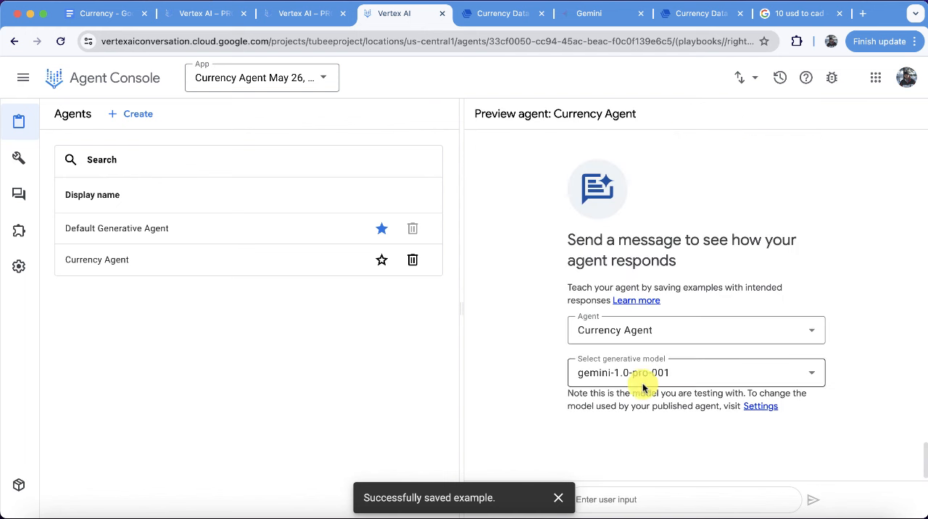
Send the Currency Agent the test message "can y ou hellp me with some currency conversion please ?".
{"action": "left_click", "coordinate": [559, 497]}
{"action": "left_click", "coordinate": [598, 497]}
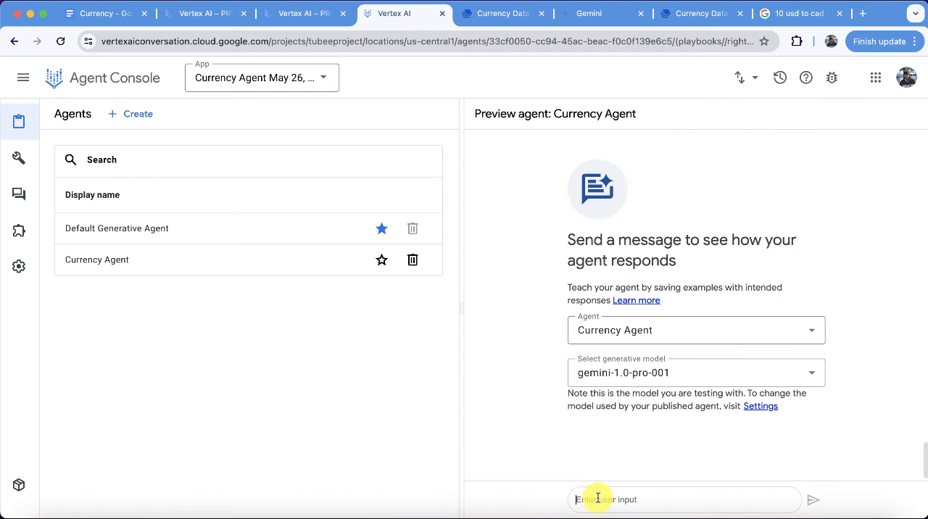
{"action": "type", "text": "can y ou hellp me with some currency conversion"}
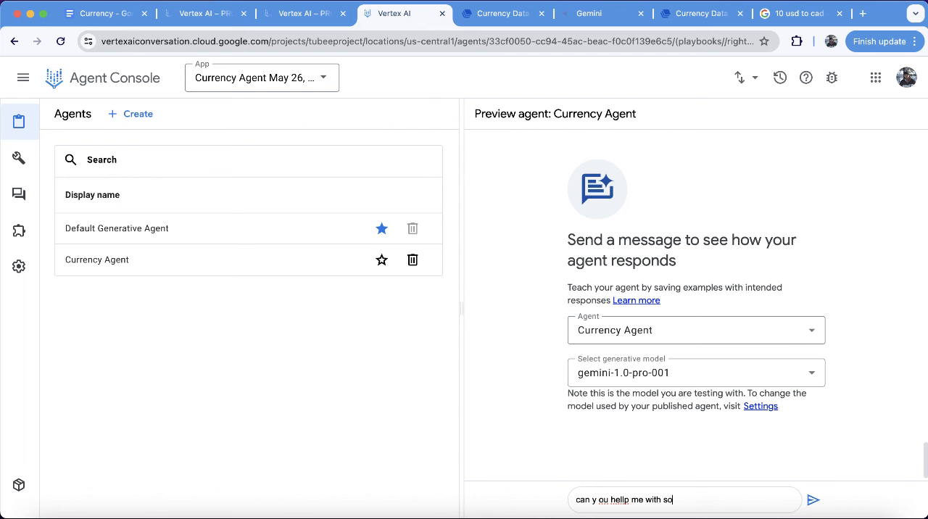
{"action": "key", "text": "Return"}
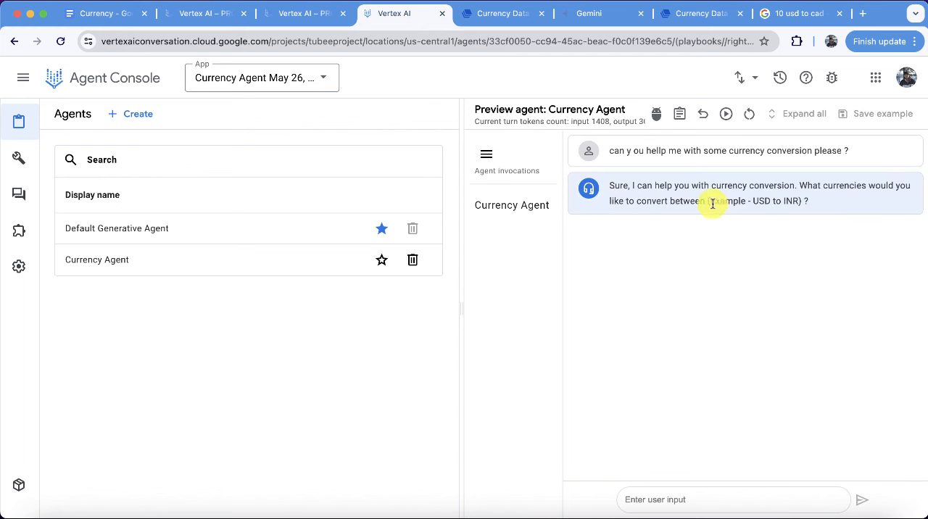
Answer the agent's question about currencies with "10 USD to INR" in the test conversation.
{"action": "left_click", "coordinate": [646, 498]}
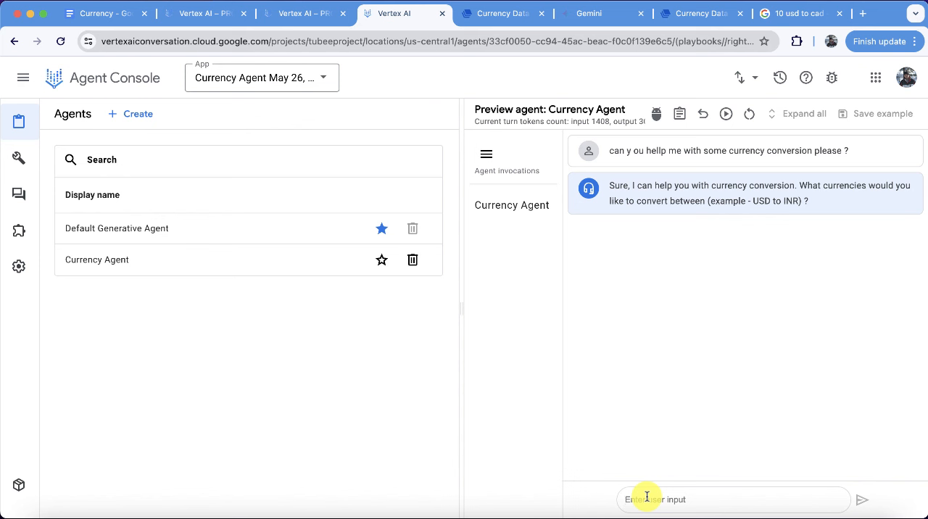
{"action": "type", "text": "10 USD"}
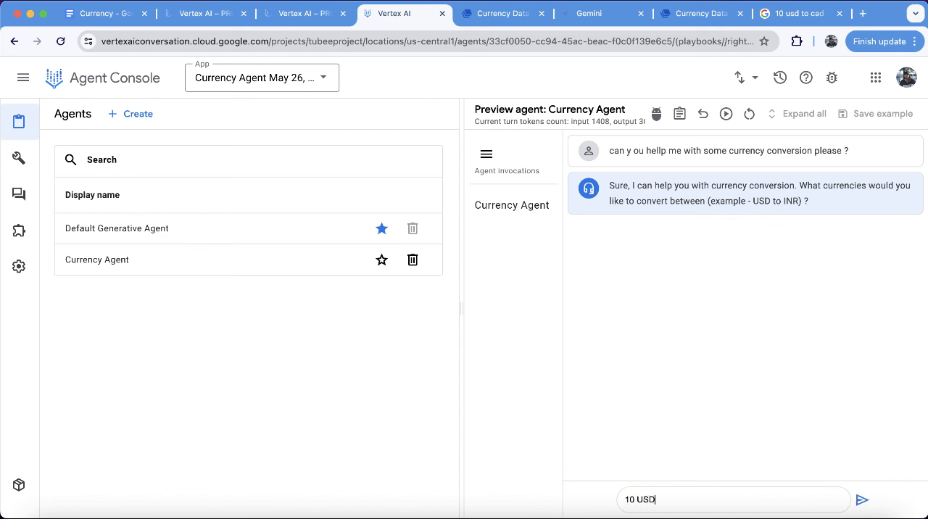
{"action": "type", "text": " to INR"}
{"action": "key", "text": "Return"}
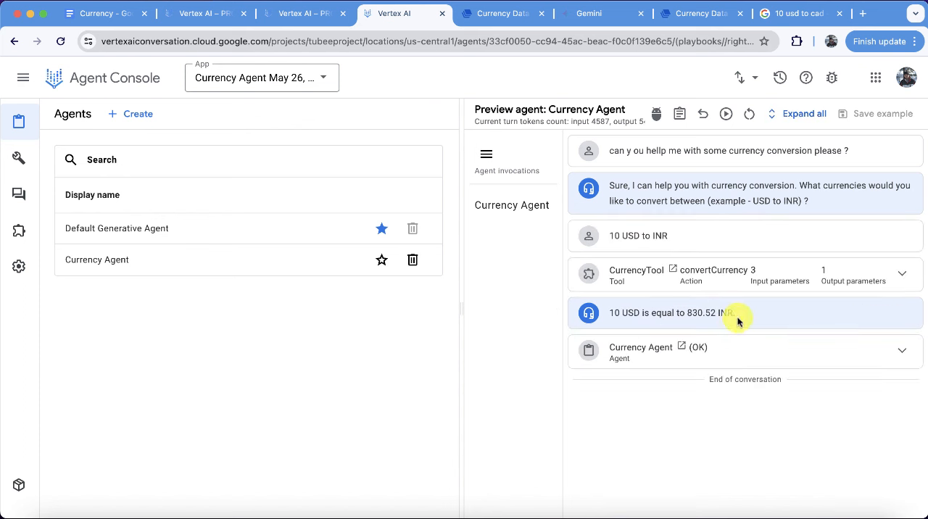
Examine the input and output of the convertCurrency call and compare its result with Google's conversion of 10 USD to INR.
{"action": "left_click", "coordinate": [760, 286]}
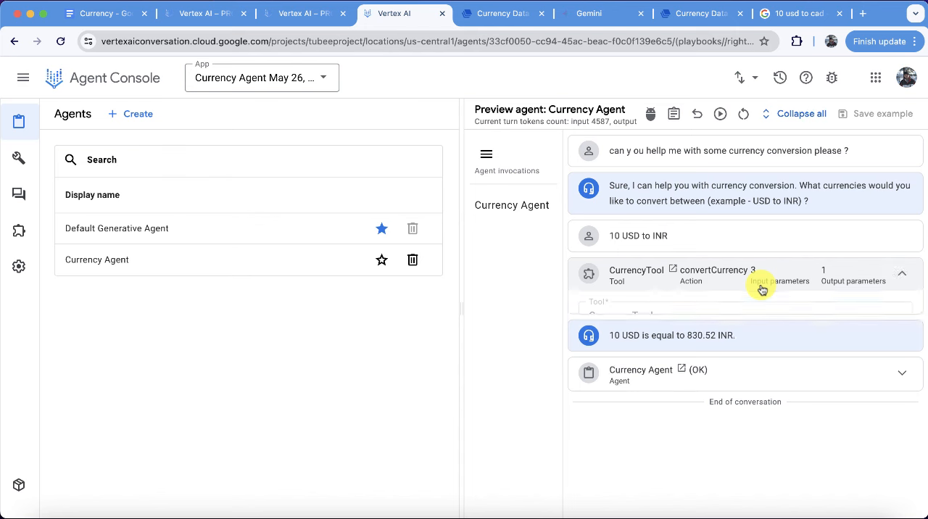
{"action": "scroll", "coordinate": [694, 366], "scroll_direction": "down", "scroll_amount": 1}
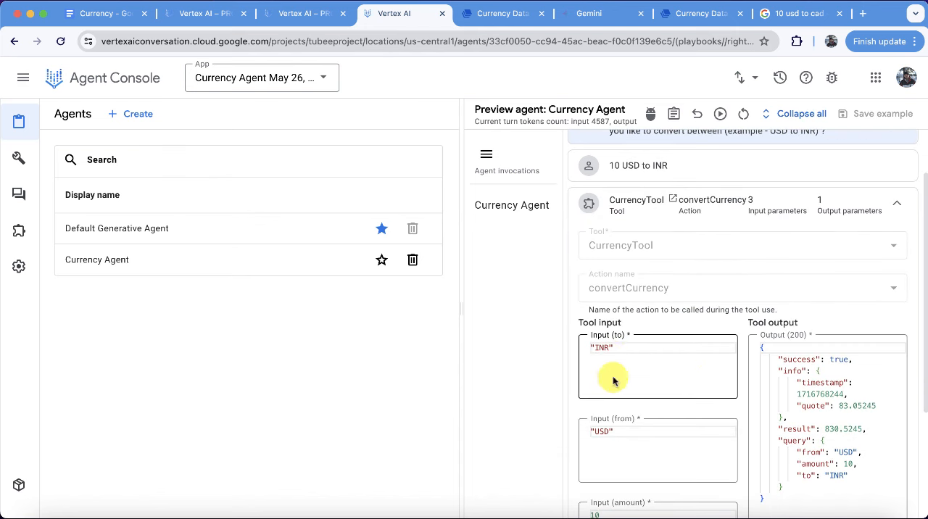
{"action": "scroll", "coordinate": [624, 453], "scroll_direction": "down", "scroll_amount": 1}
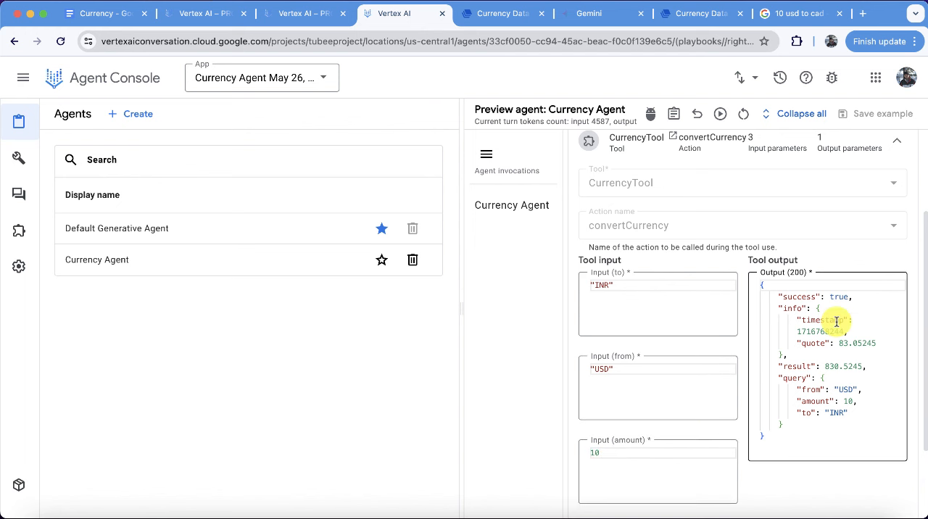
{"action": "scroll", "coordinate": [837, 322], "scroll_direction": "up", "scroll_amount": 1}
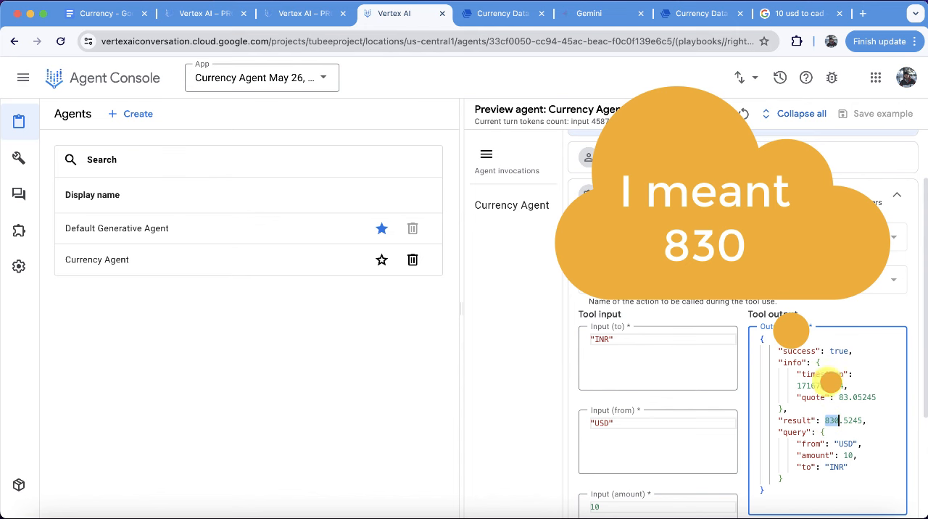
{"action": "left_click", "coordinate": [801, 13]}
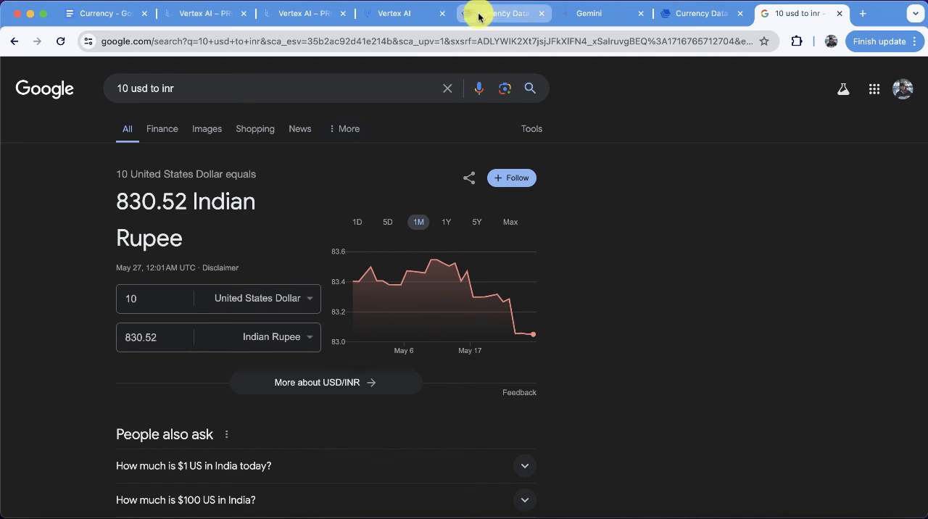
{"action": "left_click", "coordinate": [397, 15]}
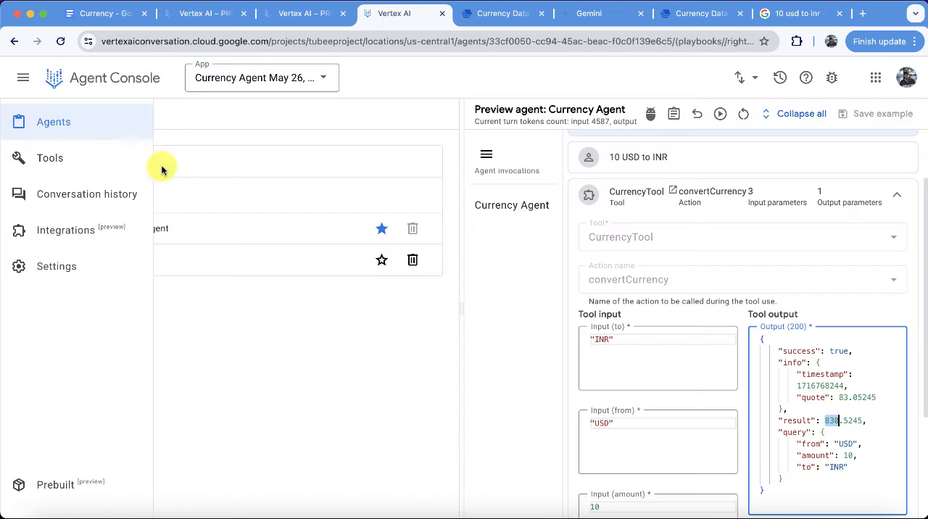
Set the Default Generative Agent's goal to "greet the user and steer them to the appropirate agent based on what help they need.".
{"action": "left_click", "coordinate": [145, 233]}
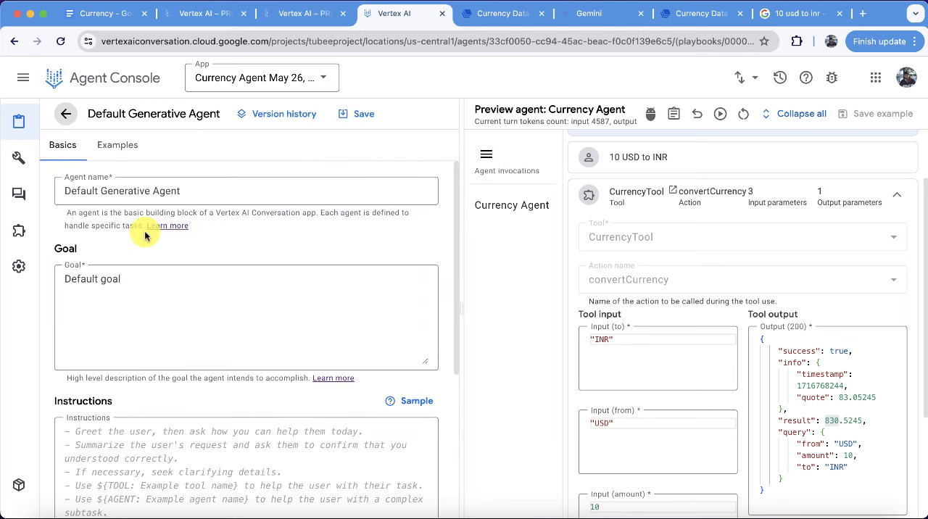
{"action": "left_click", "coordinate": [145, 284]}
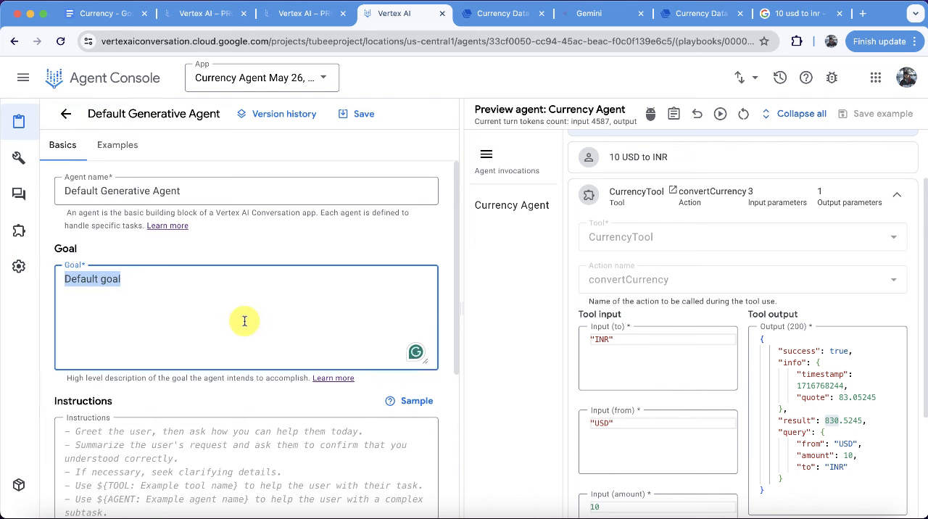
{"action": "type", "text": "greet the user and steer them to the app"}
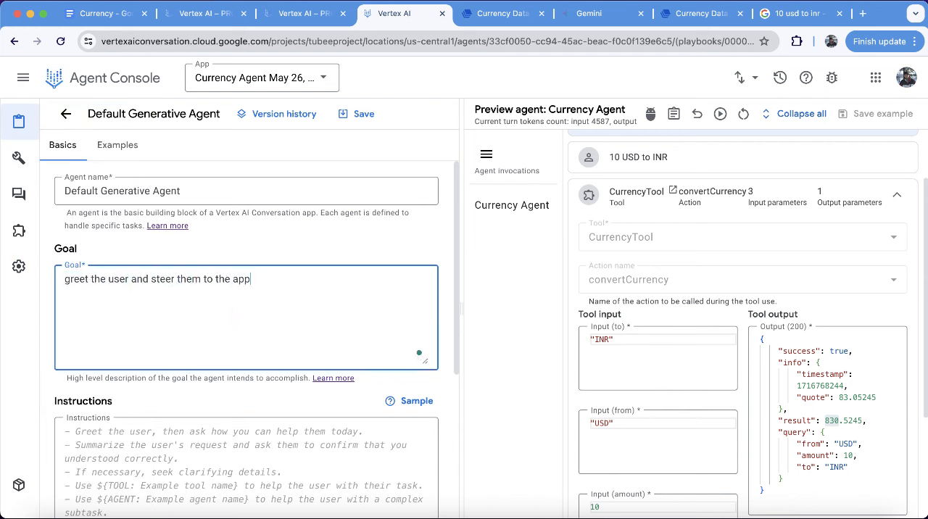
{"action": "type", "text": "roprate agent based on what help they need."}
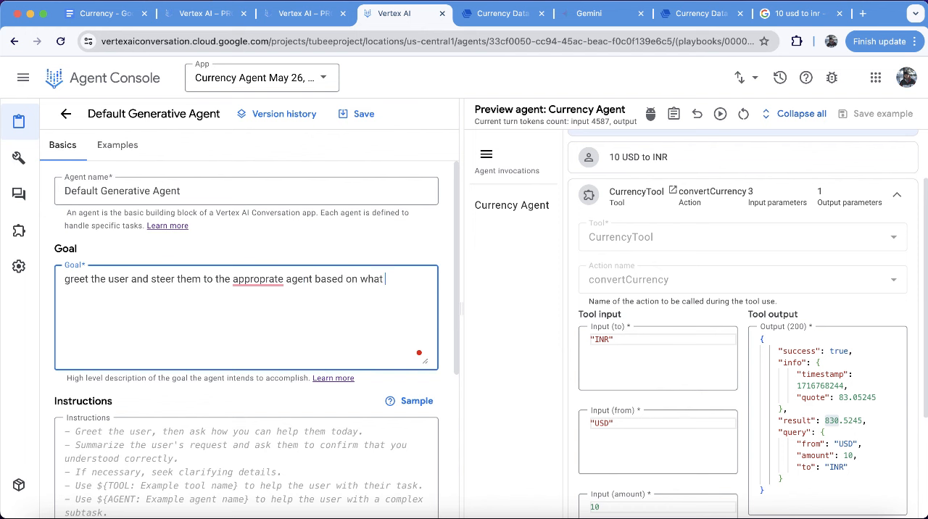
{"action": "left_click", "coordinate": [282, 279]}
{"action": "key", "text": "BackSpace"}
{"action": "key", "text": "BackSpace"}
{"action": "key", "text": "BackSpace"}
{"action": "key", "text": "BackSpace"}
{"action": "key", "text": "BackSpace"}
{"action": "type", "text": "pirate"}
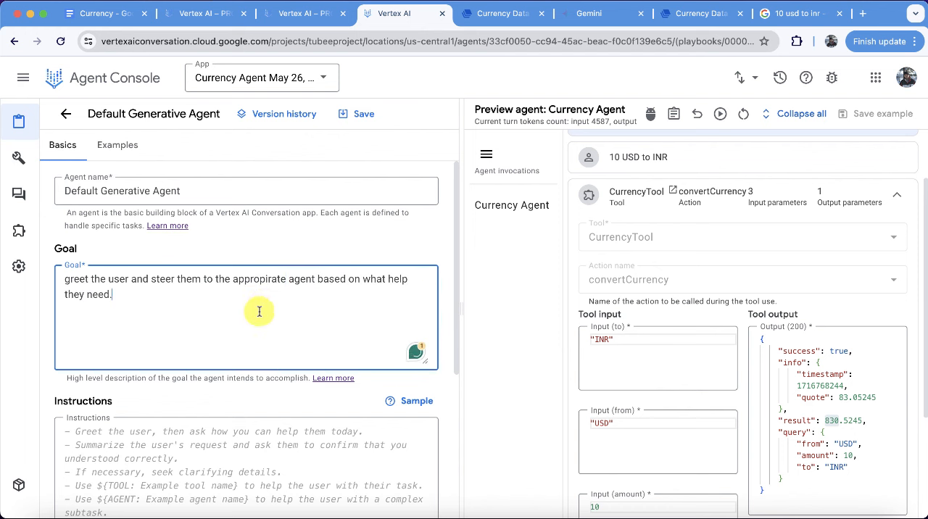
Write the instructions "Greet the user" and "if they are asking for currency conversion help take them to ${AGENT: Currency Agent}", and save the agent.
{"action": "key", "text": "Tab"}
{"action": "type", "text": "- Greet the user"}
{"action": "key", "text": "Return"}
{"action": "type", "text": "- if they"}
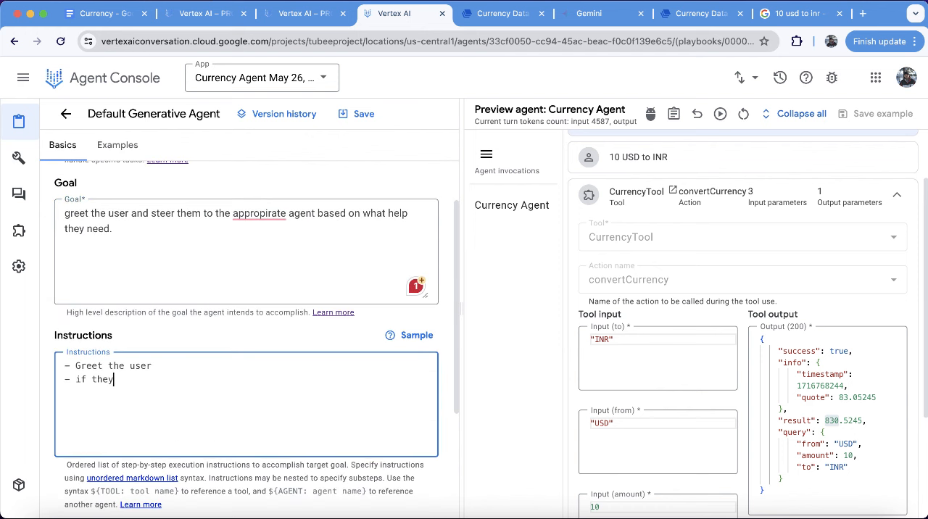
{"action": "type", "text": " are asking for currency conversion help take them to ${"}
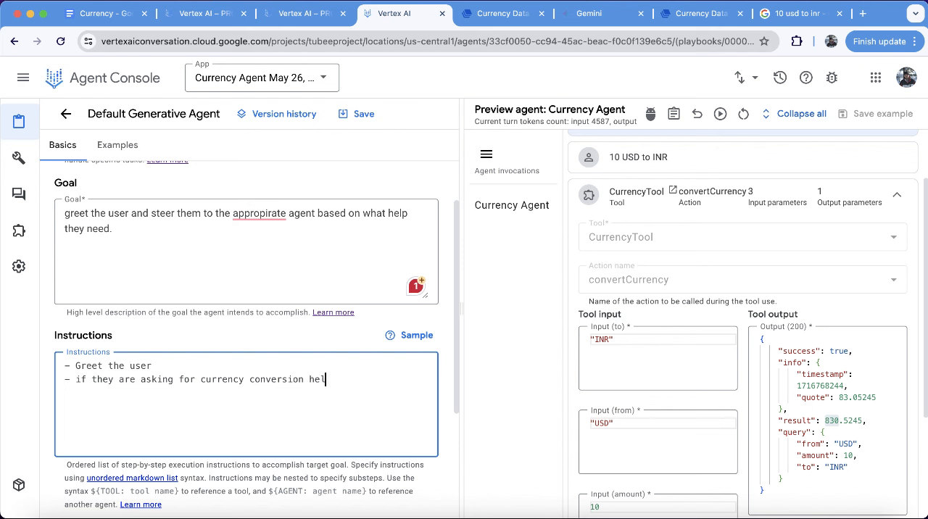
{"action": "key", "text": "Return"}
{"action": "key", "text": "Return"}
{"action": "type", "text": "-"}
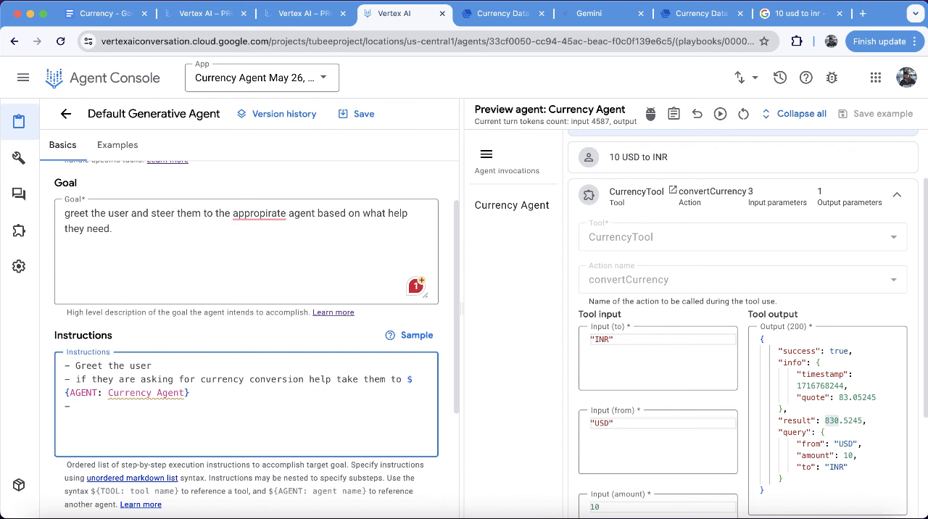
{"action": "key", "text": "BackSpace"}
{"action": "key", "text": "BackSpace"}
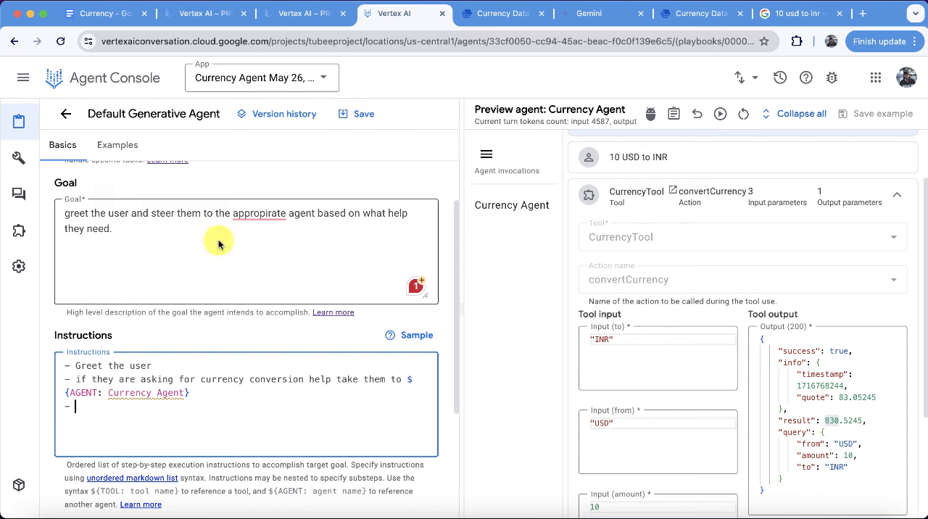
{"action": "left_click", "coordinate": [360, 116]}
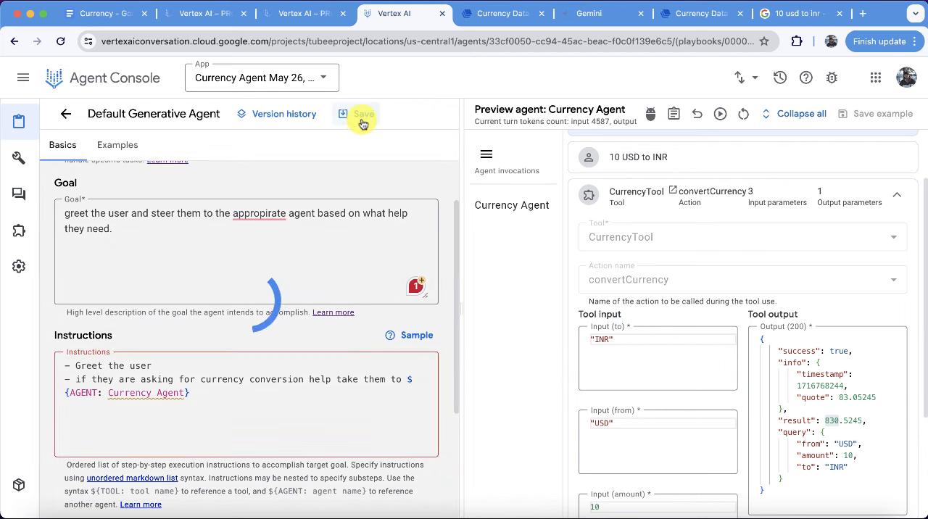
Reopen the Default Generative Agent, add the instruction "if they are asking for help with something else politey decline.", and save the agent.
{"action": "left_click", "coordinate": [66, 113]}
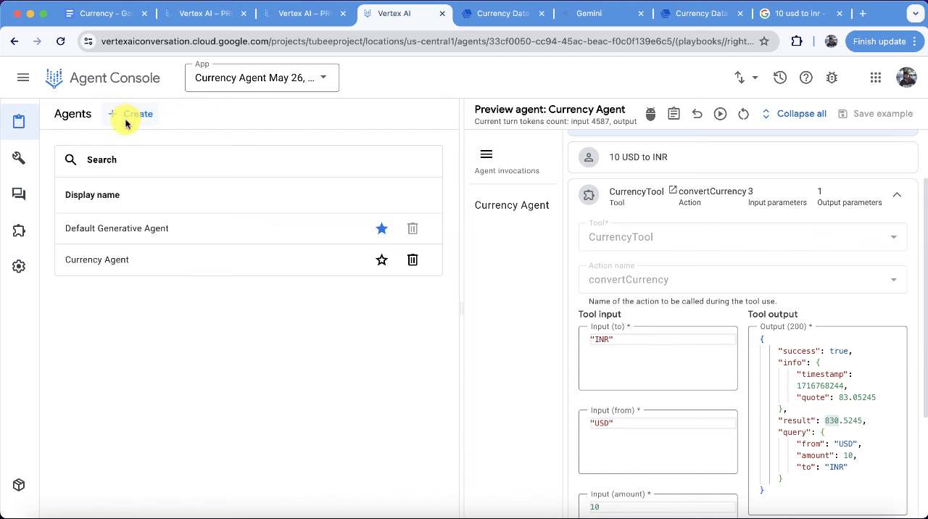
{"action": "left_click", "coordinate": [115, 221]}
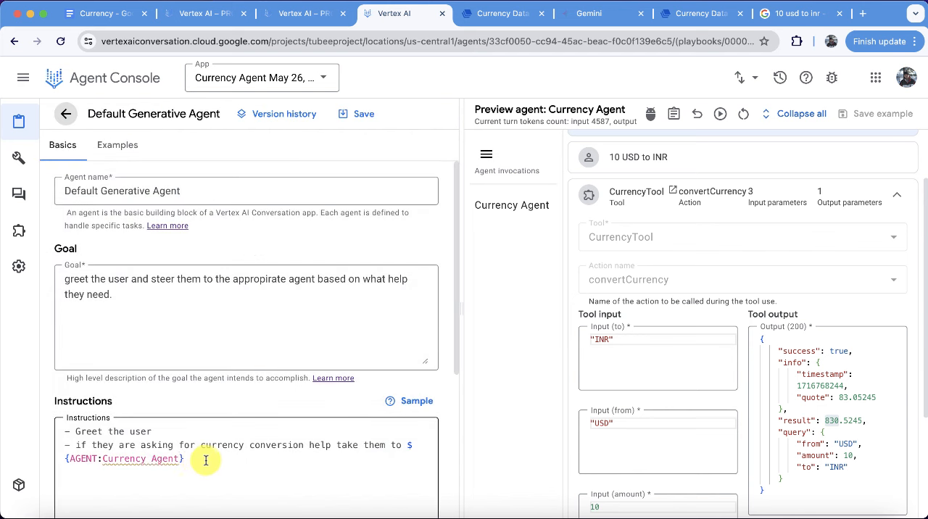
{"action": "left_click", "coordinate": [205, 460]}
{"action": "key", "text": "Return"}
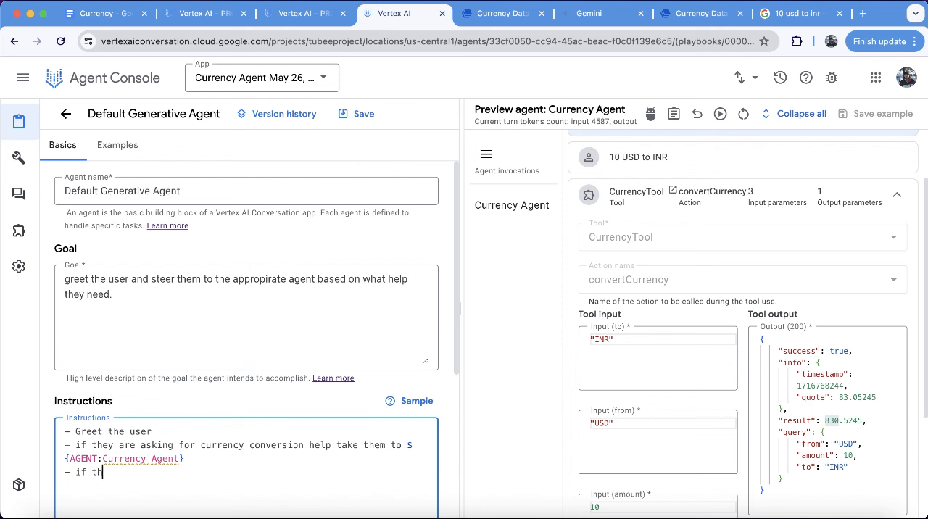
{"action": "type", "text": "ey are asking for help"}
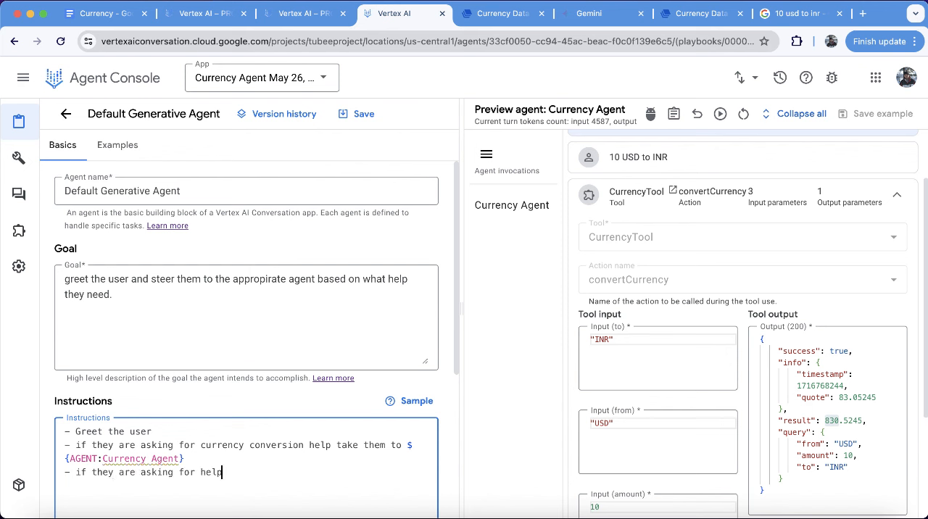
{"action": "type", "text": " with something else "}
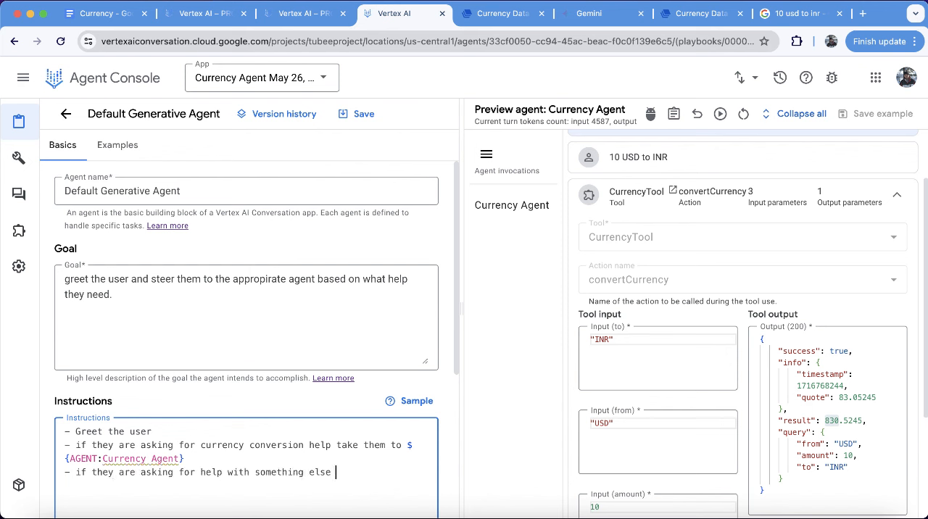
{"action": "type", "text": "politey decline."}
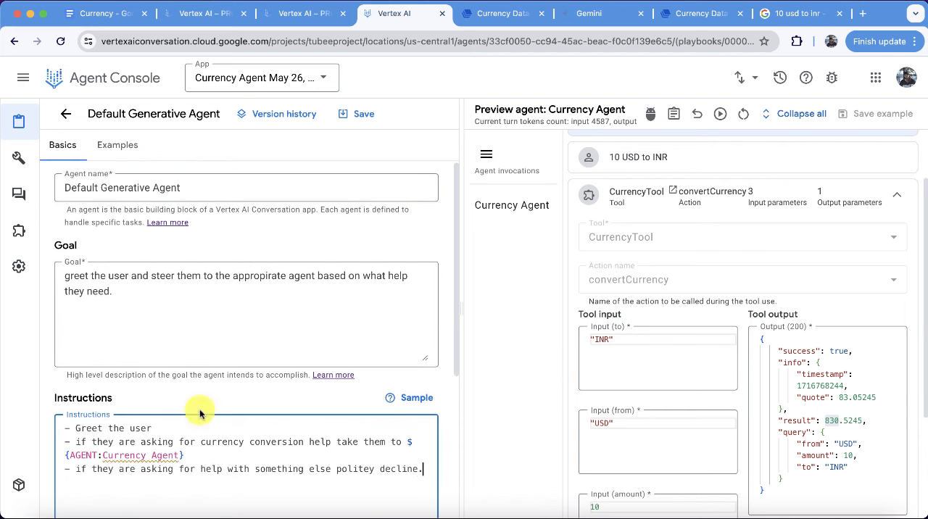
{"action": "left_click", "coordinate": [355, 114]}
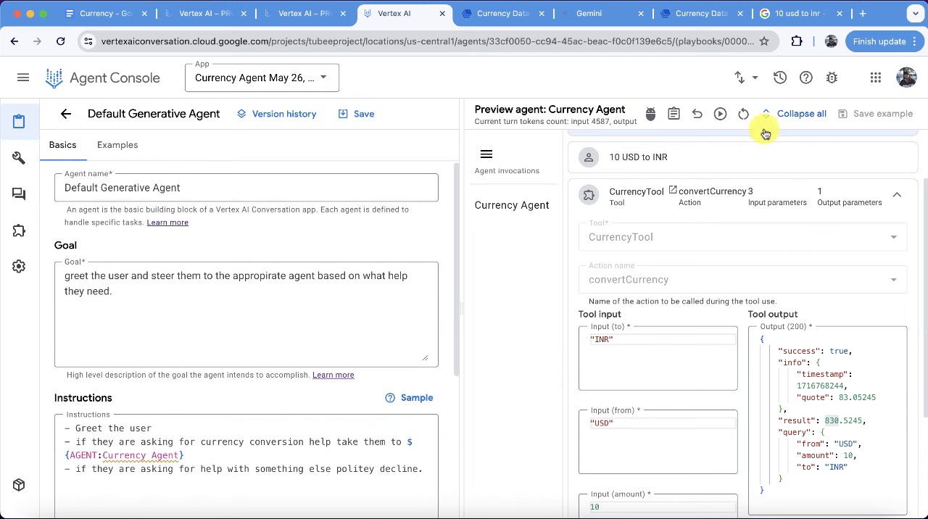
Restart the test conversation with the Default Generative Agent as the tested agent and send "hello".
{"action": "left_click", "coordinate": [743, 114]}
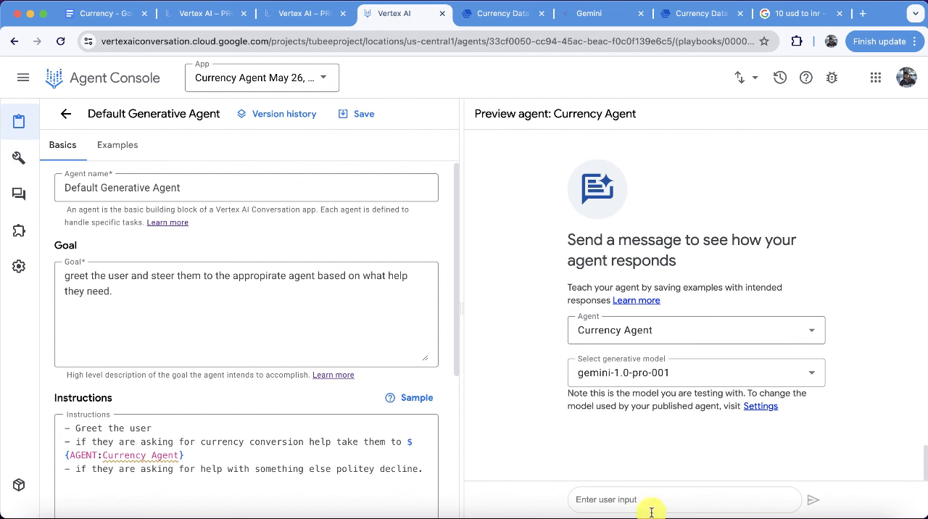
{"action": "left_click", "coordinate": [680, 331]}
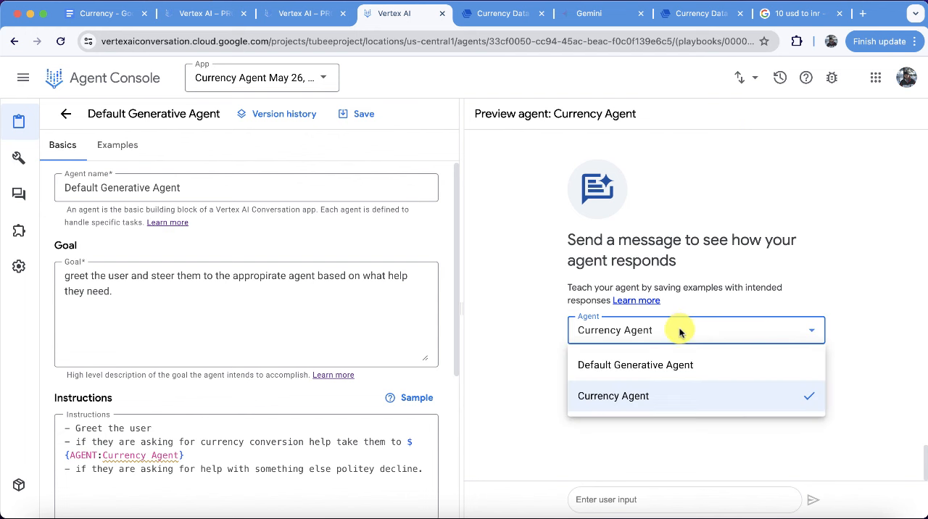
{"action": "left_click", "coordinate": [656, 364]}
{"action": "left_click", "coordinate": [643, 500]}
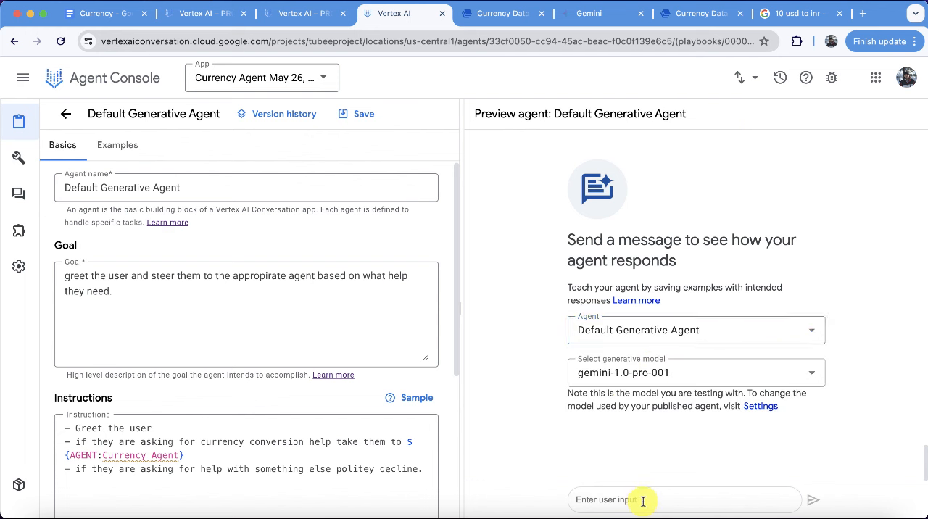
{"action": "type", "text": "hello"}
{"action": "key", "text": "Return"}
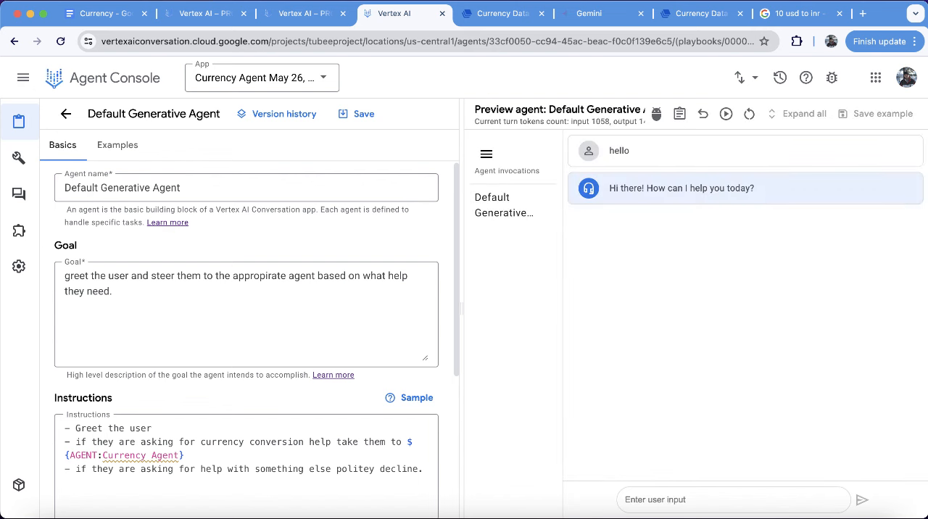
Ask "can you help me with currency conversion" in the test conversation and answer the follow-up question with "10 usd to INR".
{"action": "type", "text": "can you help me with conversion"}
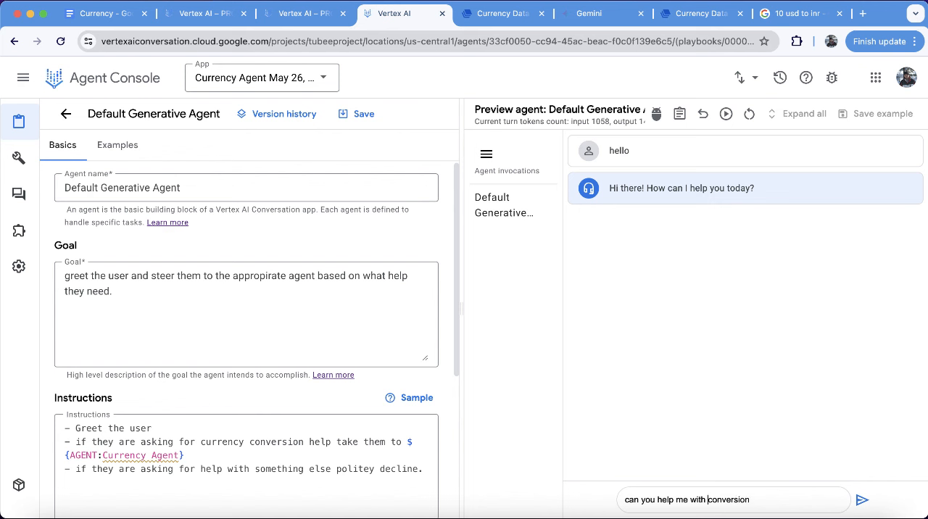
{"action": "type", "text": "currency"}
{"action": "key", "text": "Return"}
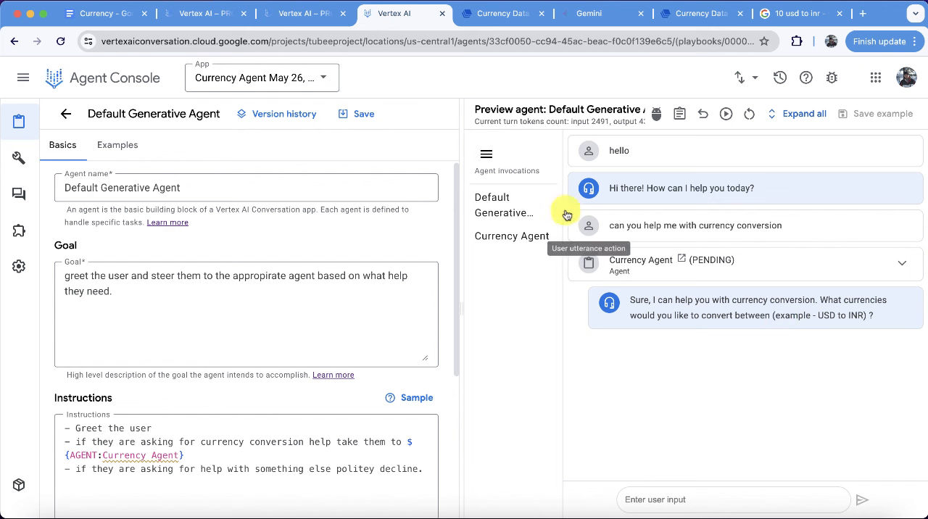
{"action": "left_click", "coordinate": [528, 210]}
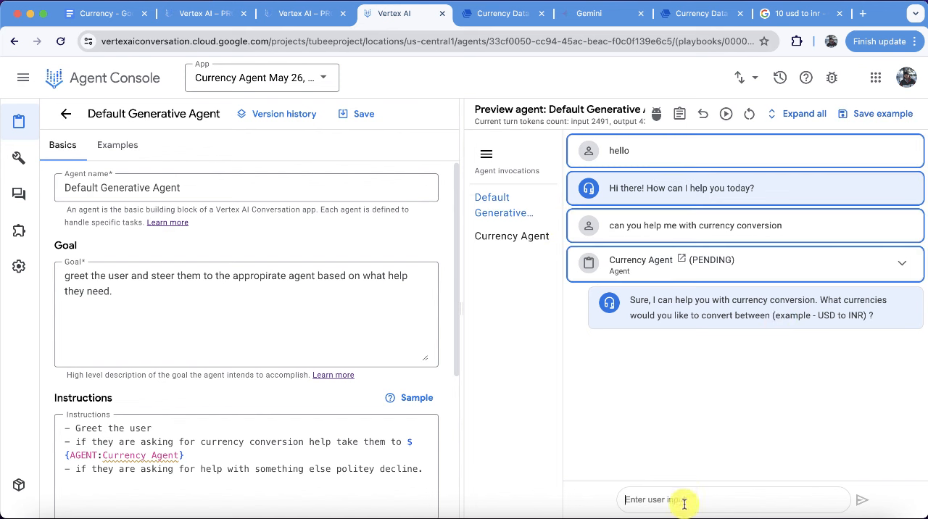
{"action": "type", "text": "10 usd to INR"}
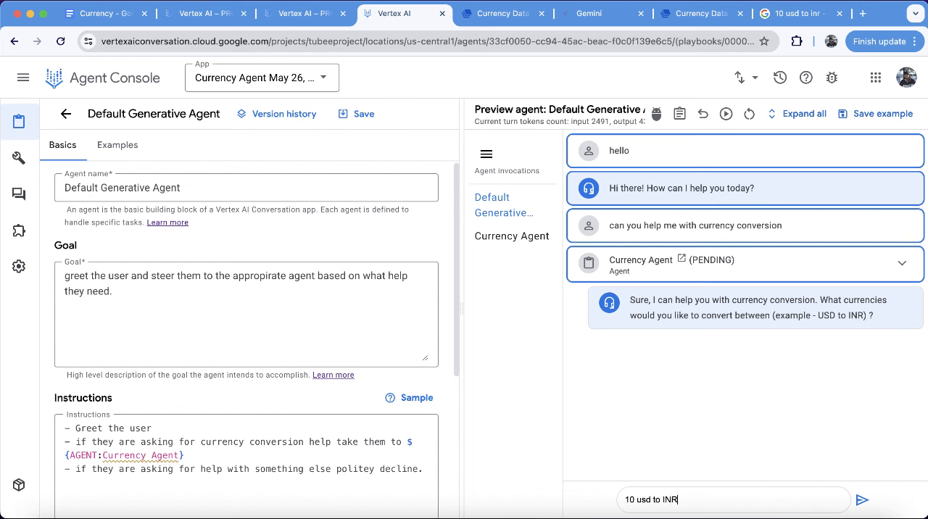
{"action": "key", "text": "Return"}
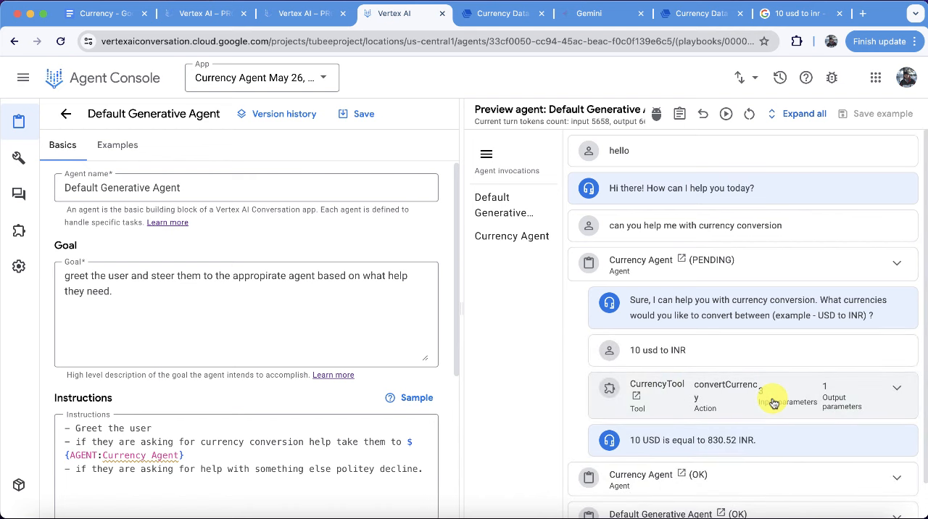
{"action": "scroll", "coordinate": [727, 416], "scroll_direction": "up", "scroll_amount": 1}
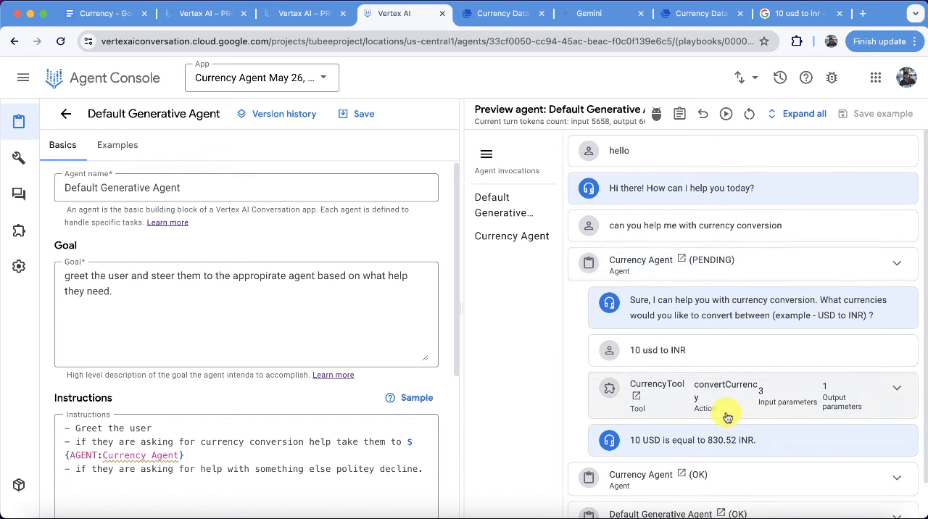
Clear the test conversation and start a new example named "Default1" for the Default Generative Agent.
{"action": "left_click", "coordinate": [114, 145]}
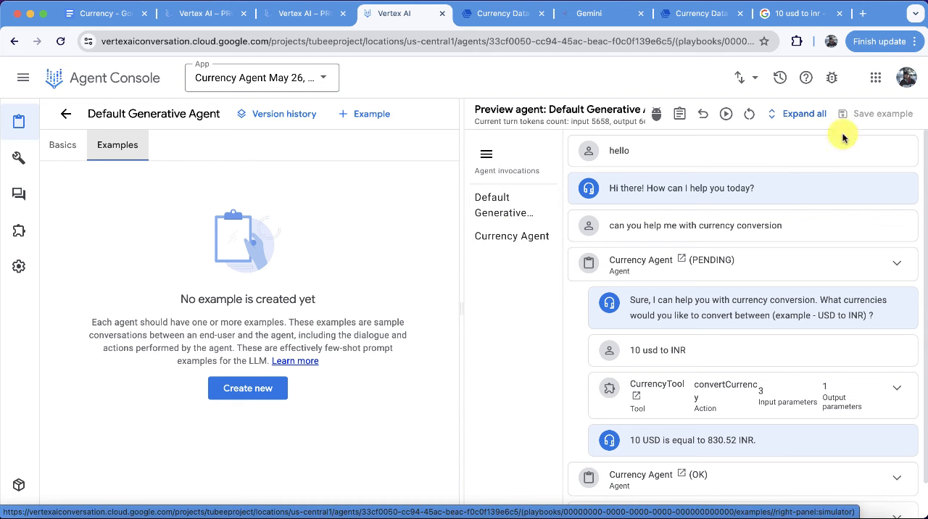
{"action": "left_click", "coordinate": [747, 114]}
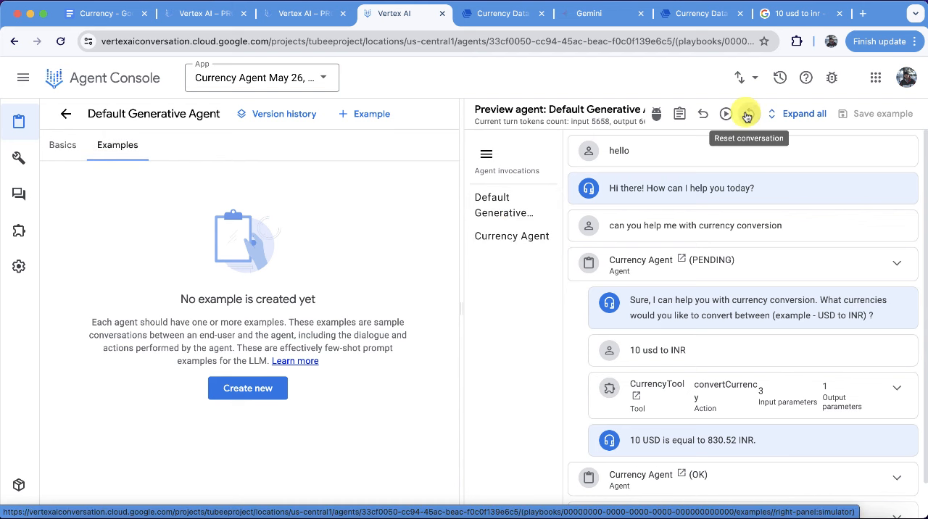
{"action": "left_click", "coordinate": [247, 389]}
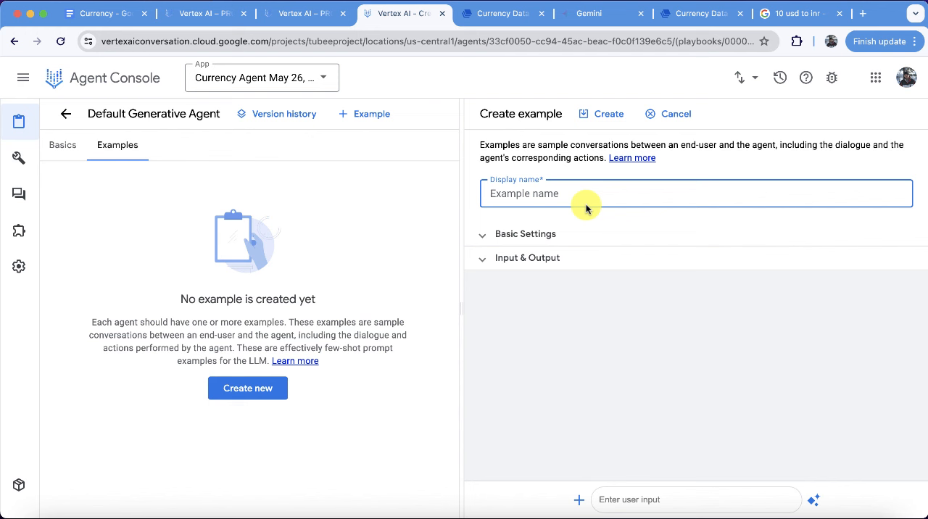
{"action": "type", "text": "Default1"}
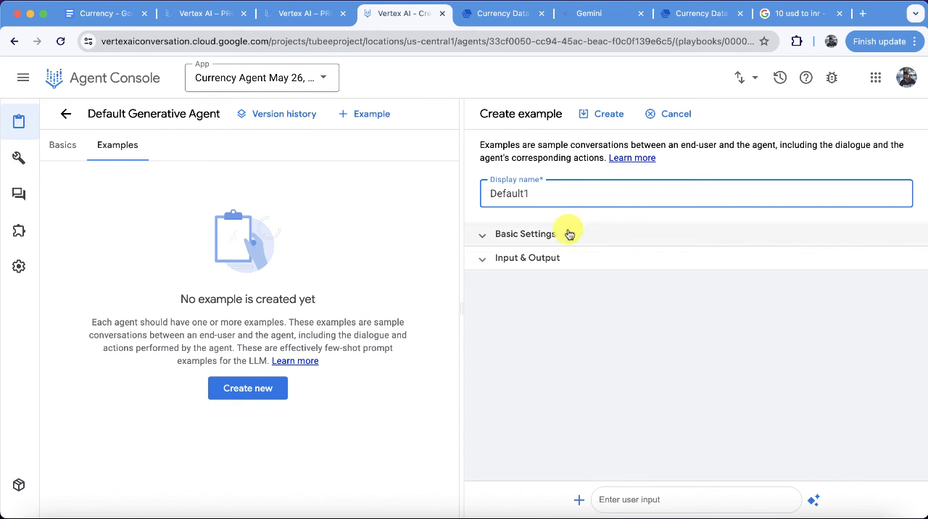
Add the user inputs "hello" and "currency conversion help" with generated agent responses to the example, and try to create it.
{"action": "left_click", "coordinate": [638, 497]}
{"action": "type", "text": "hello"}
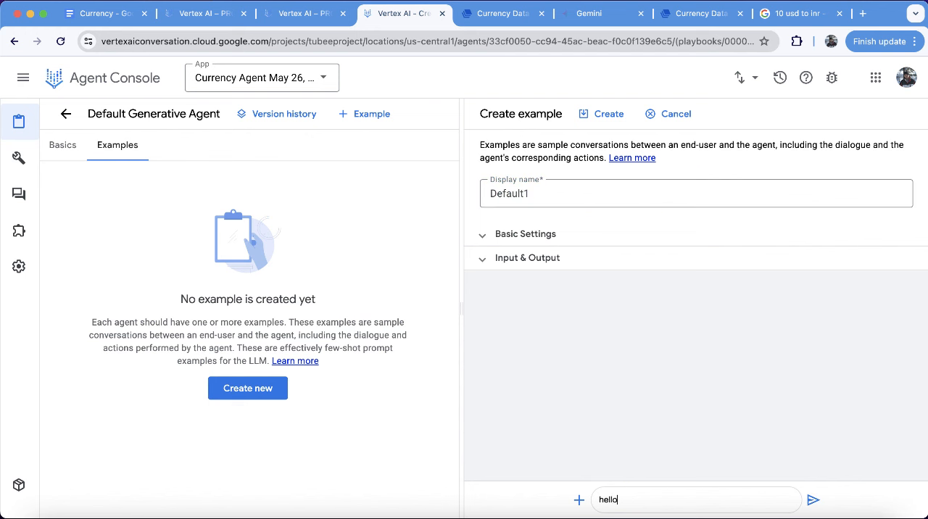
{"action": "key", "text": "Return"}
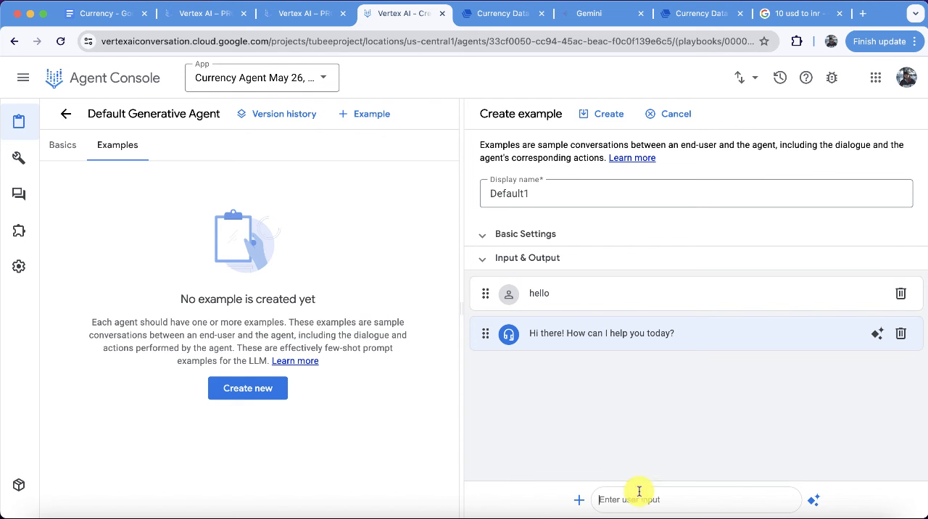
{"action": "type", "text": "currency conv"}
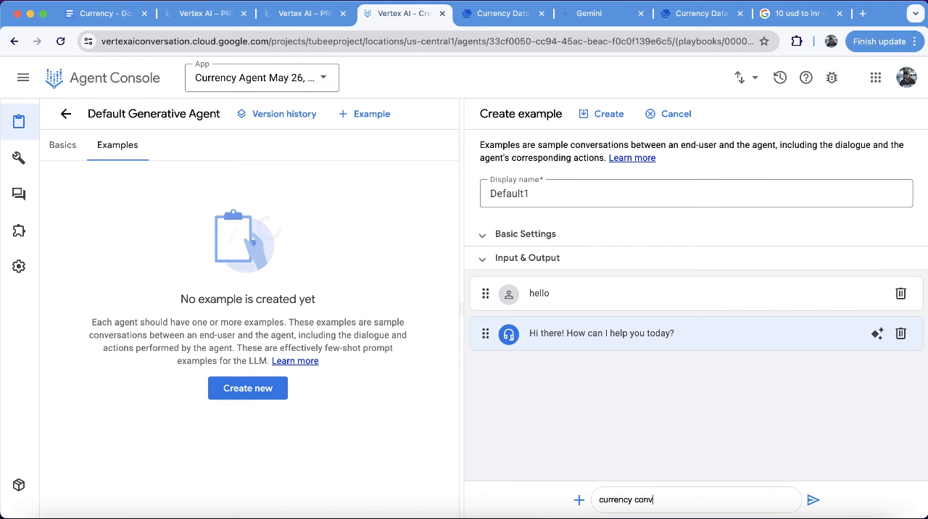
{"action": "type", "text": "ersion help"}
{"action": "key", "text": "Return"}
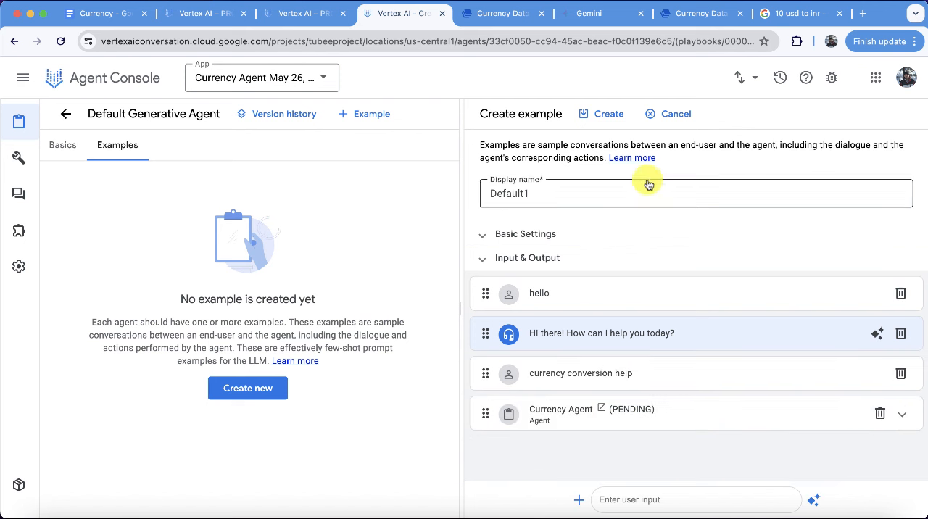
{"action": "left_click", "coordinate": [604, 116]}
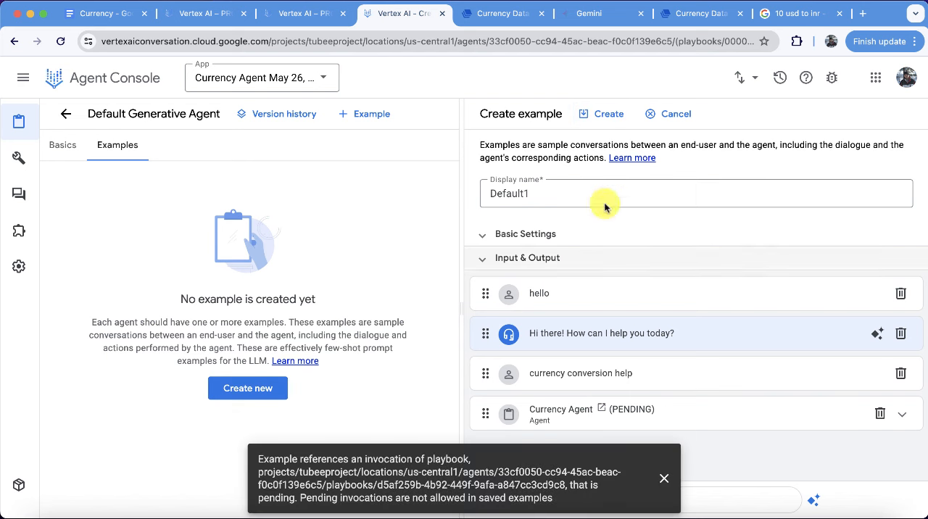
Set the agent state of the example's Currency Agent invocation to OK and create the example.
{"action": "left_click", "coordinate": [629, 410]}
{"action": "left_click", "coordinate": [662, 477]}
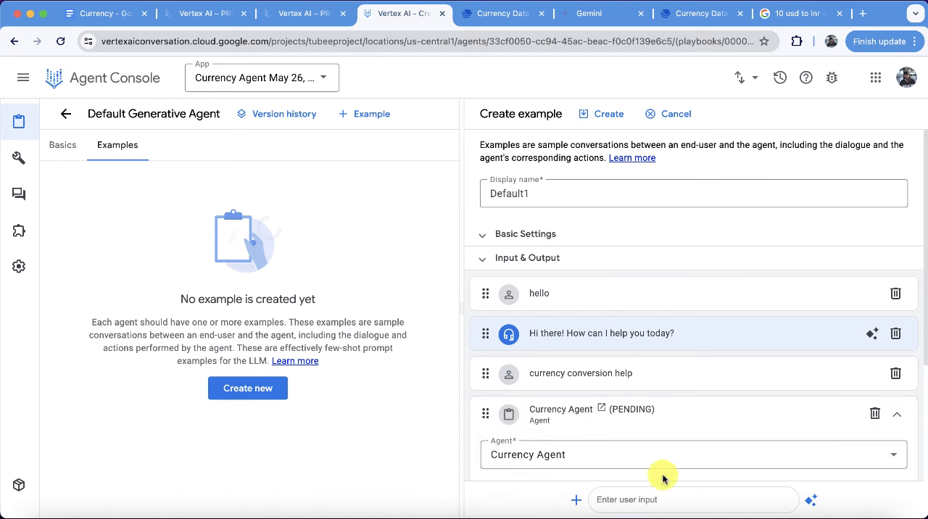
{"action": "scroll", "coordinate": [665, 469], "scroll_direction": "down", "scroll_amount": 5}
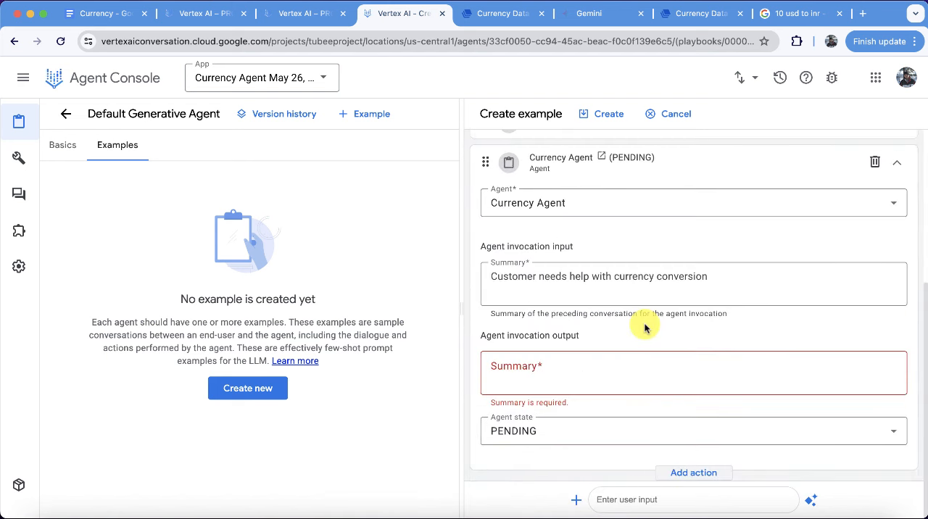
{"action": "left_click", "coordinate": [597, 430]}
{"action": "left_click", "coordinate": [549, 277]}
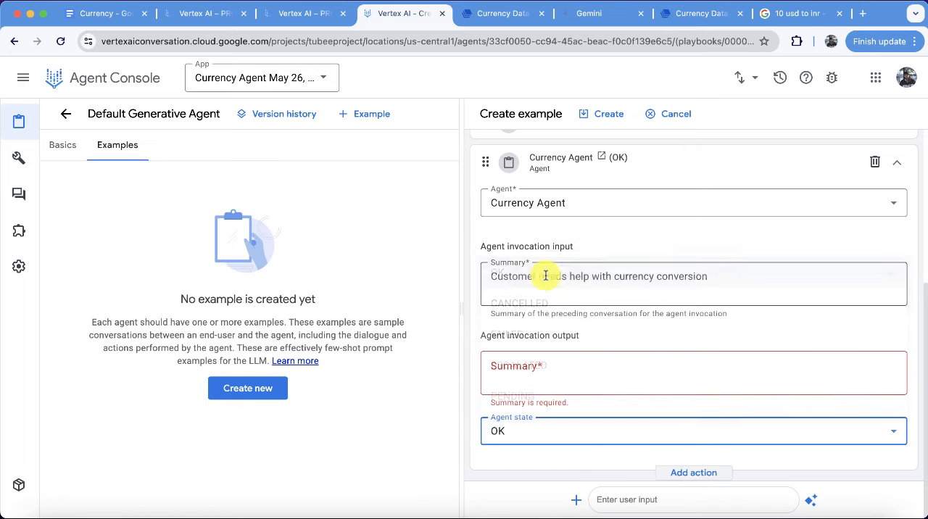
{"action": "left_click", "coordinate": [609, 114]}
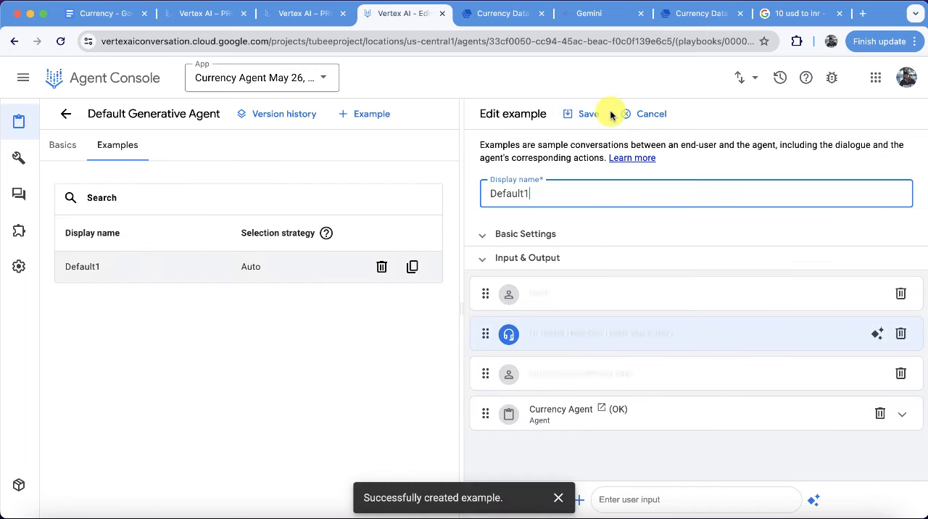